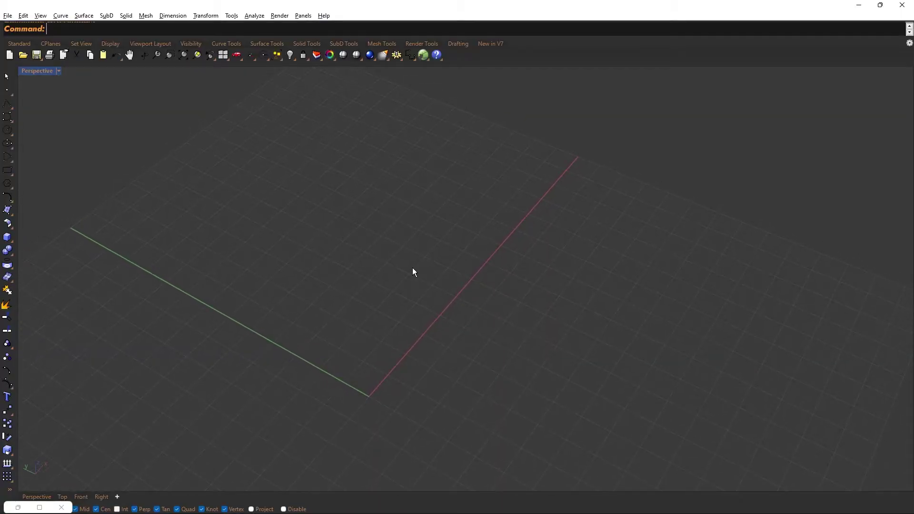
# Draw an L-shaped polyline on the ground plane near the origin with two 28 m segments
pyautogui.click(7, 103)
pyautogui.keyDown('shift'); pyautogui.moveTo(378, 333); pyautogui.dragTo(369, 277, button='right'); pyautogui.keyUp('shift')
pyautogui.click(222, 316)
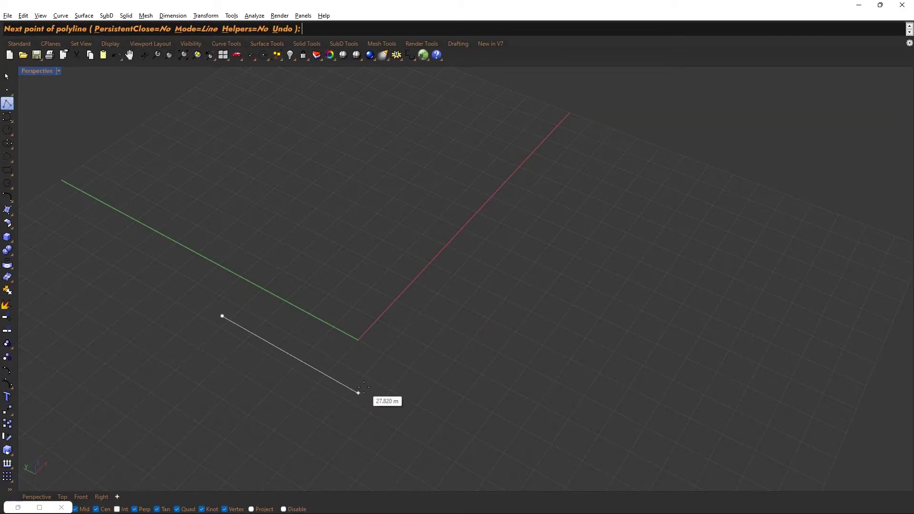
pyautogui.write('28')
pyautogui.press('Return')
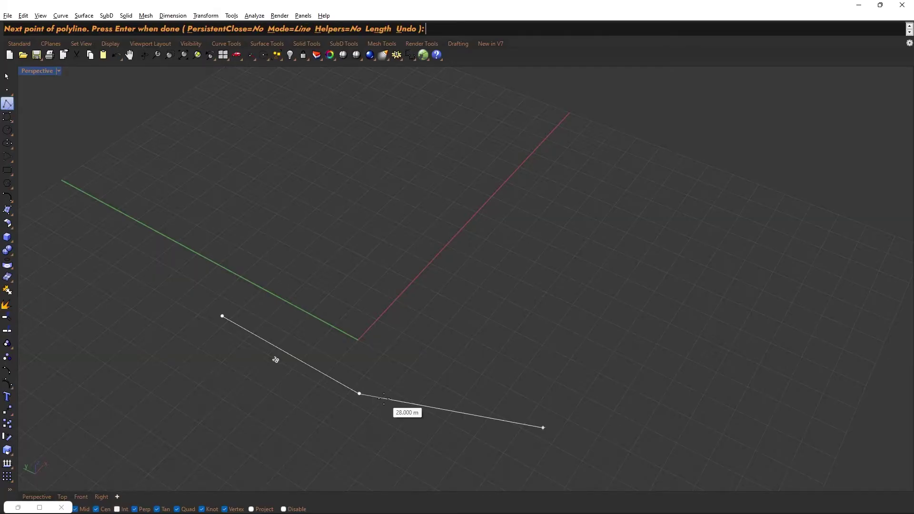
pyautogui.write('28')
pyautogui.click(429, 301)
pyautogui.press('Return')
# Extrude the L-shaped polyline vertically upward to form two adjoining walls
pyautogui.moveTo(437, 408); pyautogui.dragTo(289, 291)
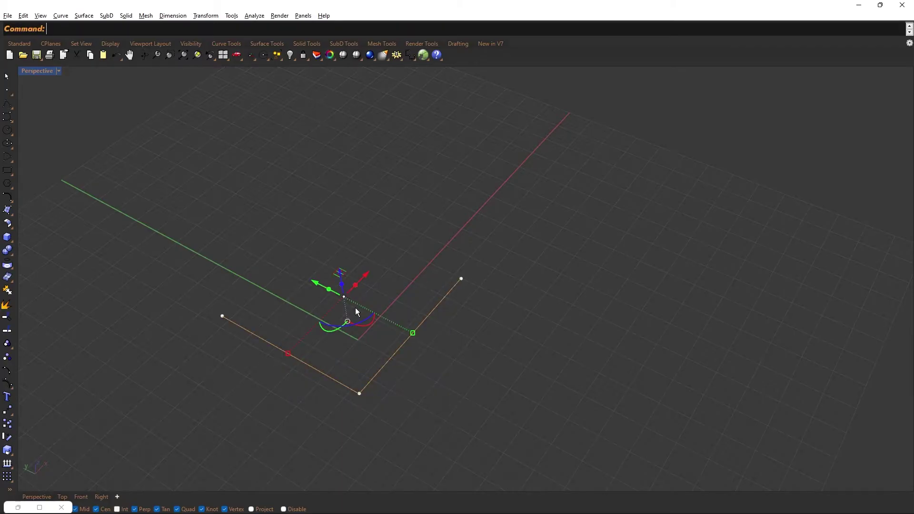
pyautogui.moveTo(355, 307); pyautogui.dragTo(354, 293, button='right')
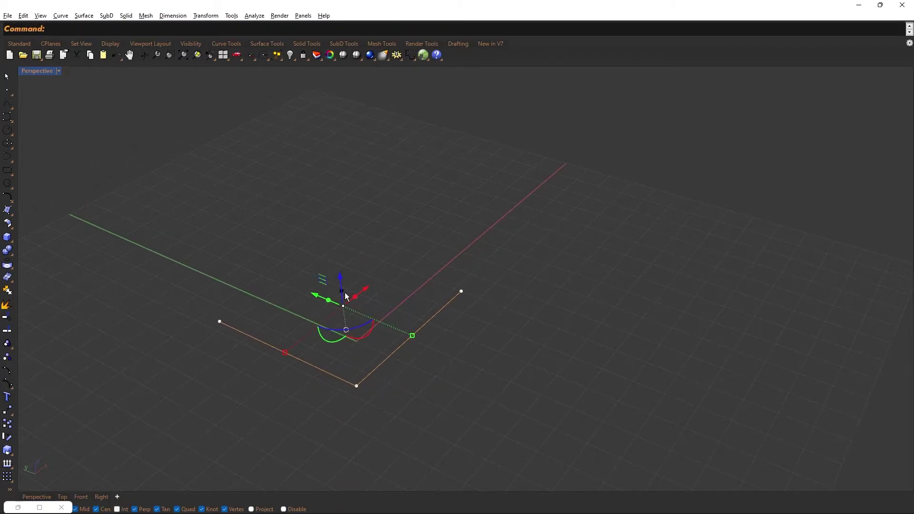
pyautogui.moveTo(345, 294); pyautogui.dragTo(358, 204)
# Launch Grasshopper and arrange its window side by side with the Rhino viewport
pyautogui.write('Grasshopper')
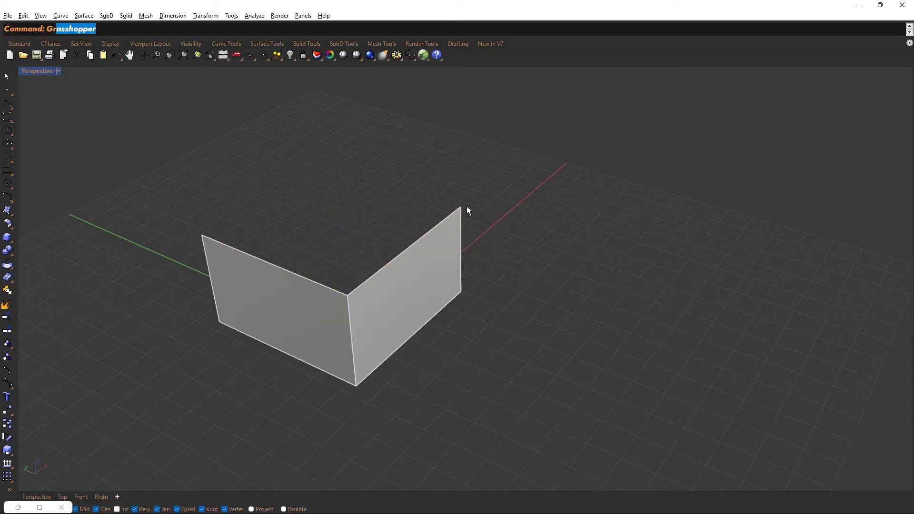
pyautogui.press('Return')
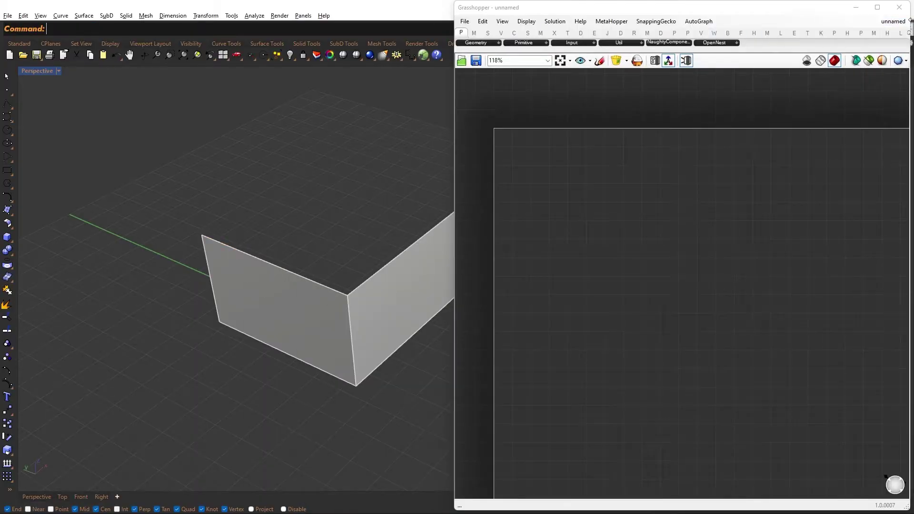
pyautogui.moveTo(877, 7)
pyautogui.click(802, 27)
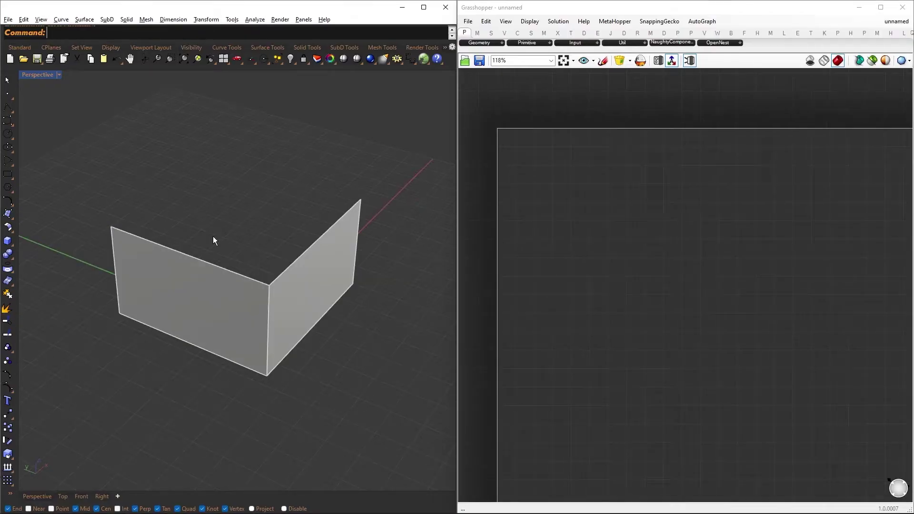
# Reference the extruded walls in a new Brep parameter and hide the original Rhino geometry
pyautogui.moveTo(214, 239); pyautogui.dragTo(257, 231, button='right')
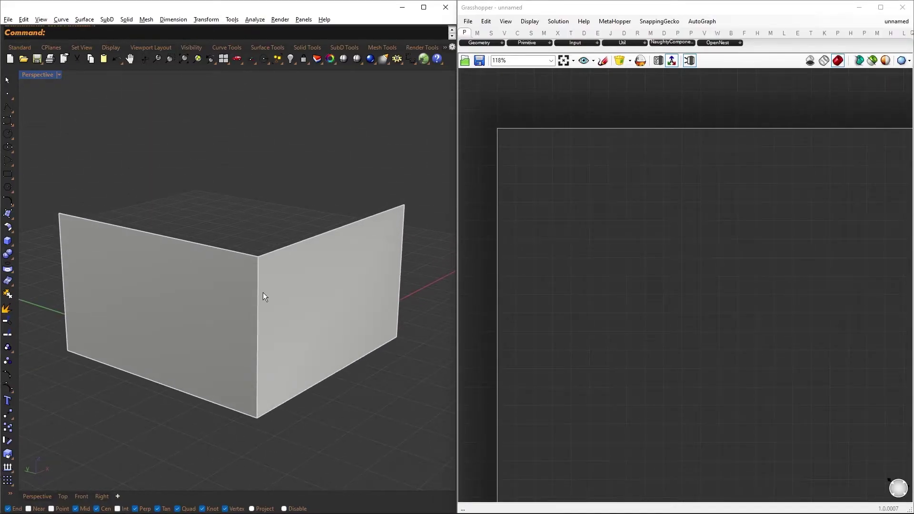
pyautogui.click(263, 292)
pyautogui.doubleClick(565, 213)
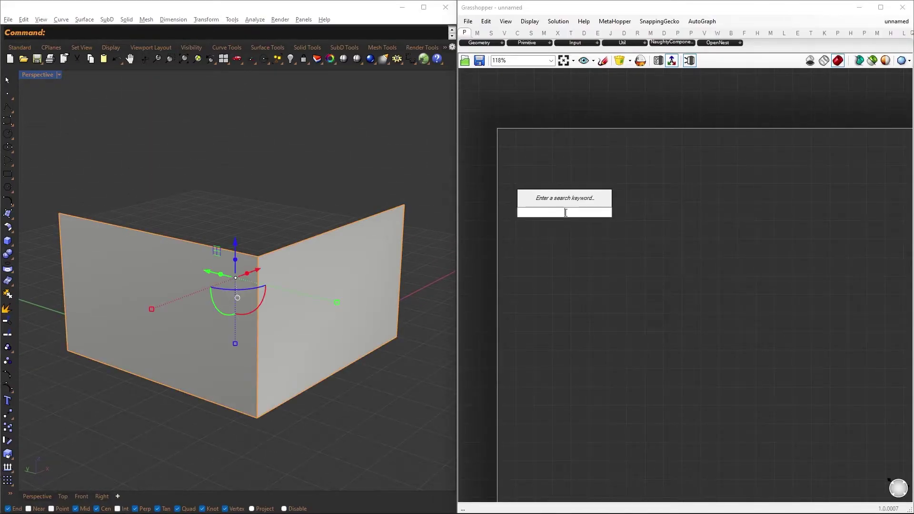
pyautogui.write('brep')
pyautogui.press('Return')
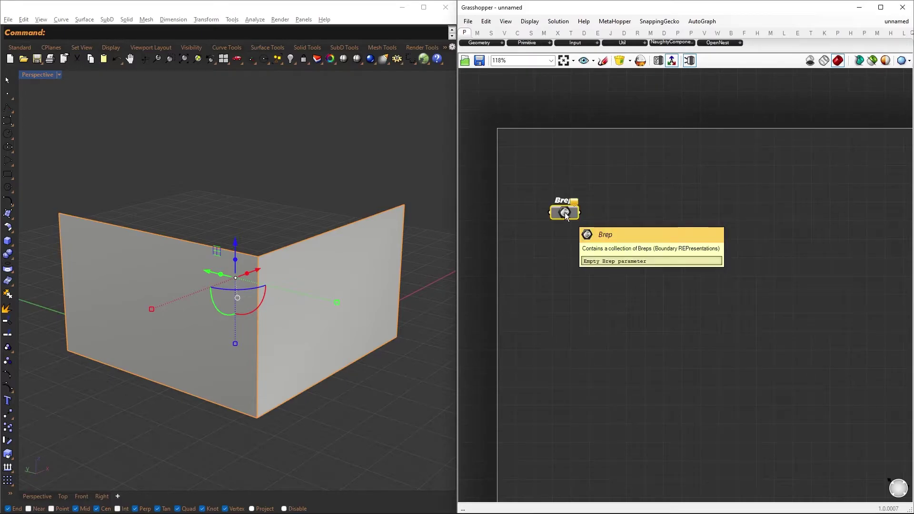
pyautogui.rightClick(566, 214)
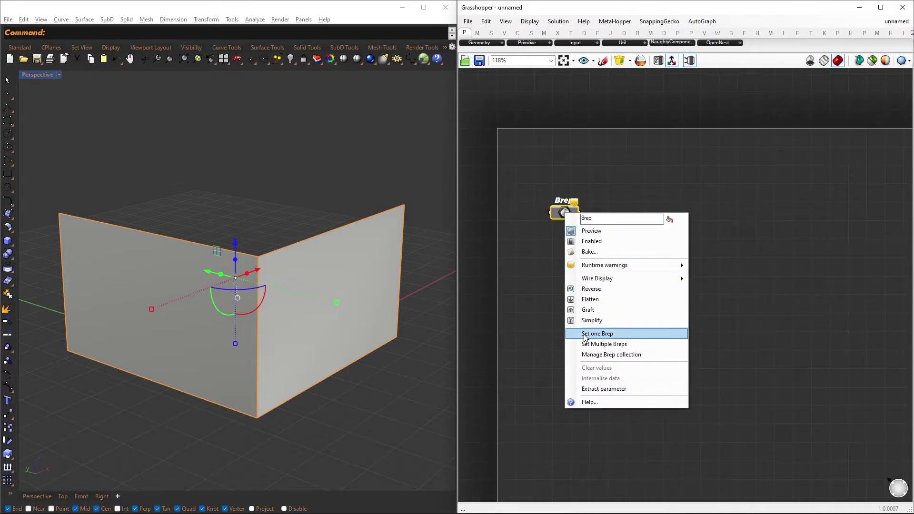
pyautogui.click(585, 334)
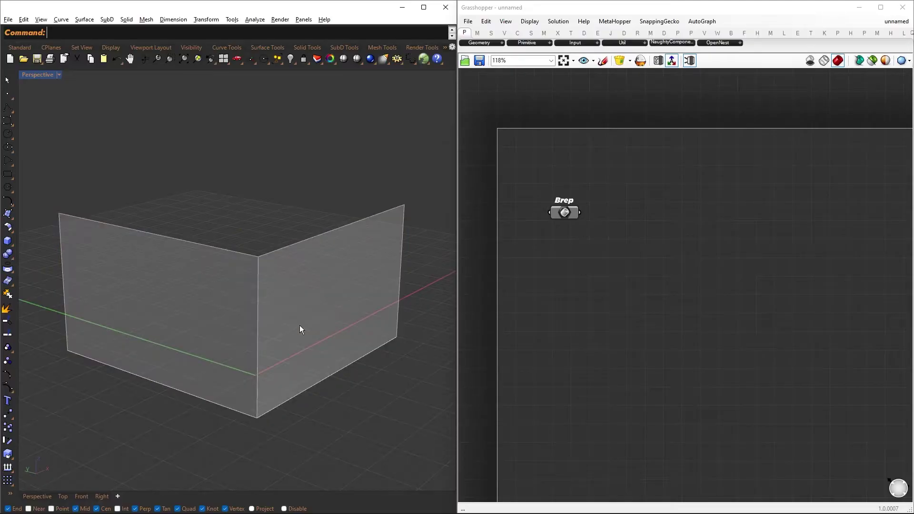
pyautogui.click(562, 214)
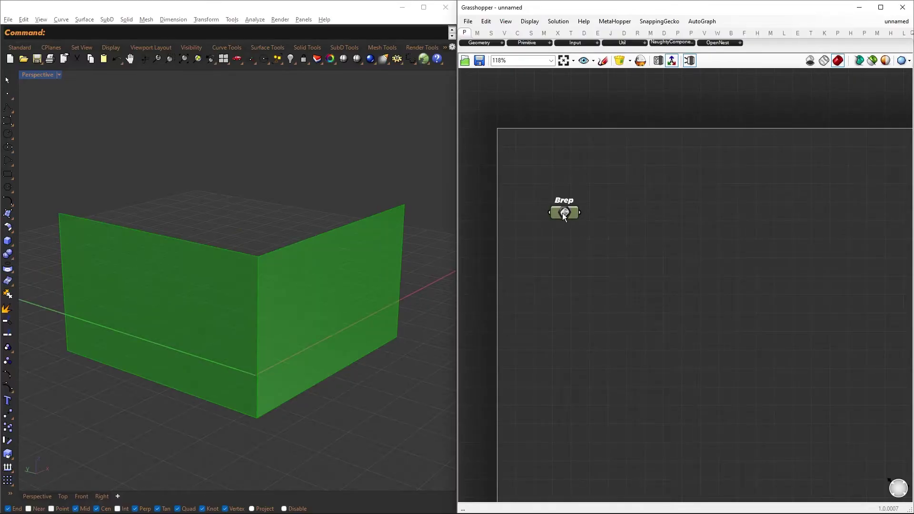
pyautogui.middleClick(562, 212)
pyautogui.click(593, 246)
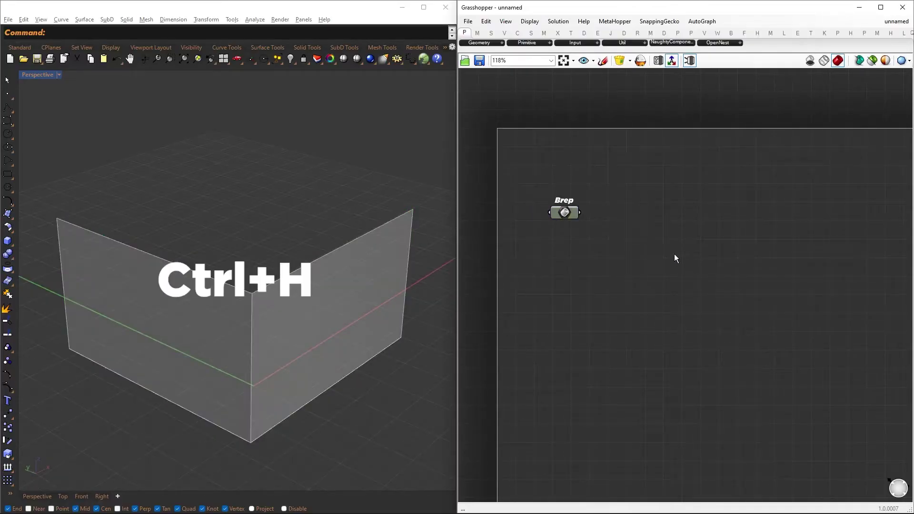
# Add a Deconstruct Brep component and feed it the Brep parameter
pyautogui.doubleClick(642, 211)
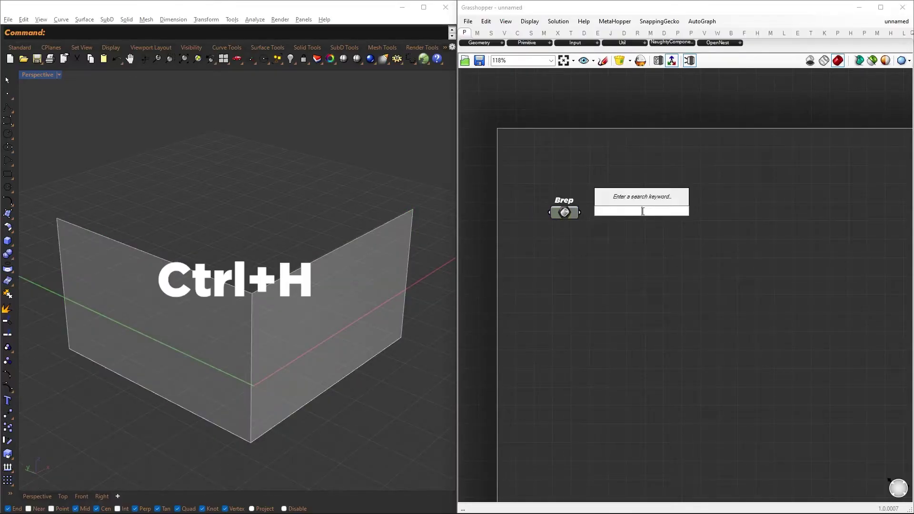
pyautogui.write('deconstr')
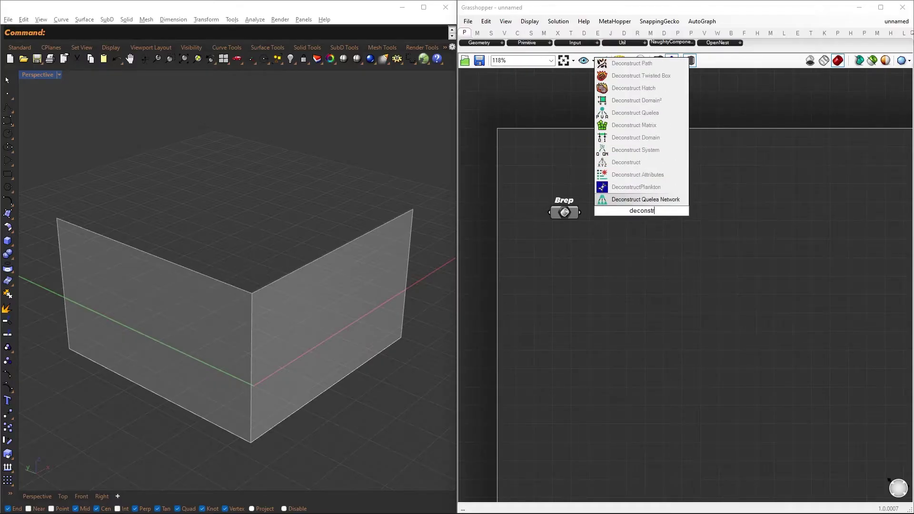
pyautogui.write('uct brep')
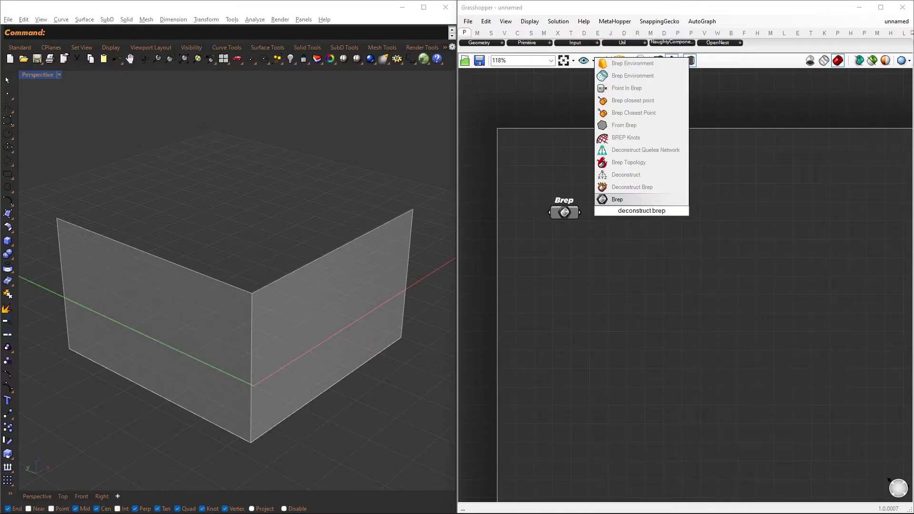
pyautogui.press('Return')
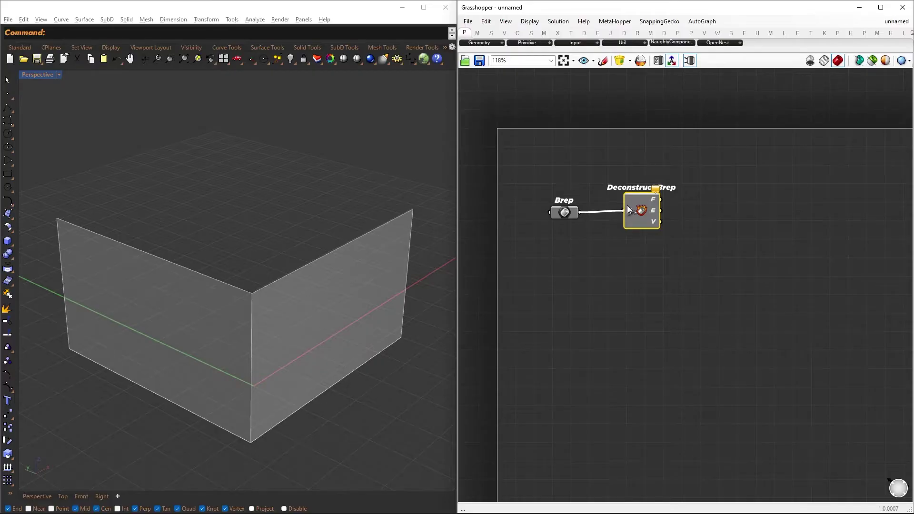
pyautogui.moveTo(626, 205); pyautogui.dragTo(632, 212)
# Turn off the preview of the Brep parameter
pyautogui.moveTo(594, 284); pyautogui.dragTo(450, 113)
pyautogui.middleClick(519, 160)
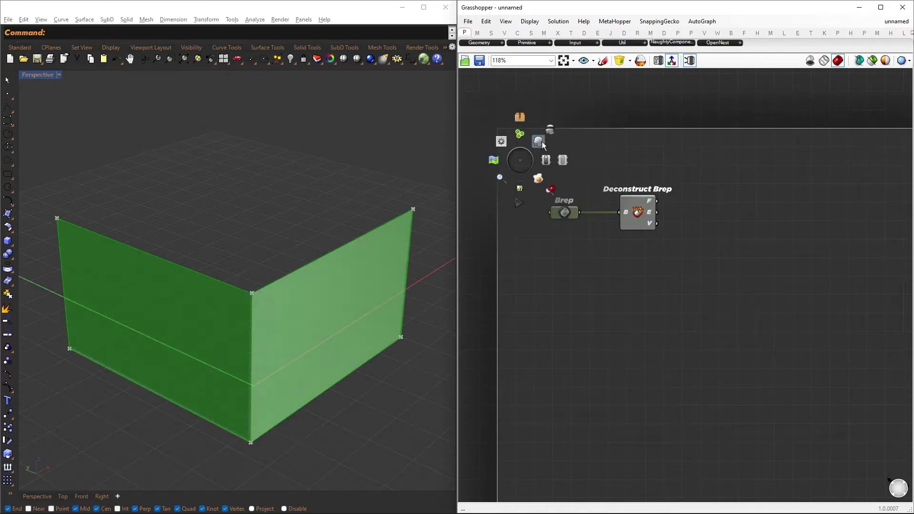
pyautogui.click(541, 142)
# Add a Triangle Panels B component after Deconstruct Brep
pyautogui.doubleClick(735, 206)
pyautogui.write('Tr')
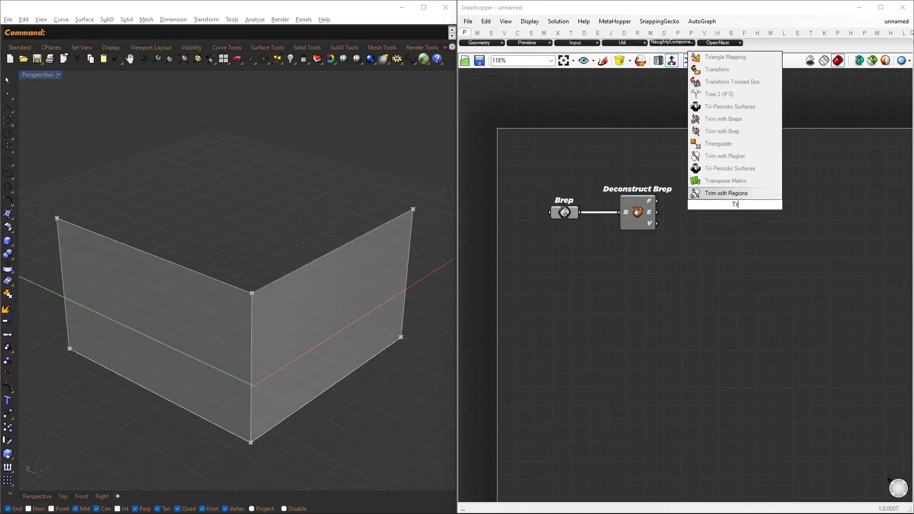
pyautogui.write('iangle panel')
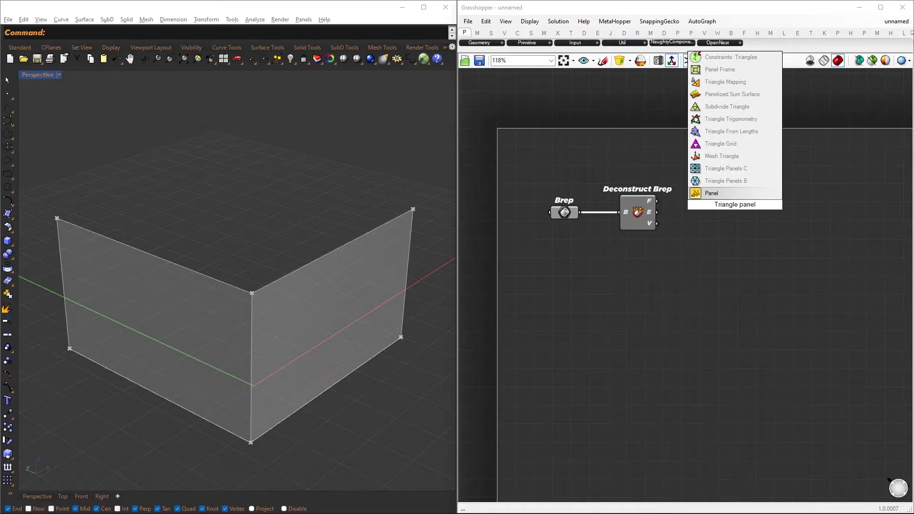
pyautogui.press('Up')
pyautogui.press('Return')
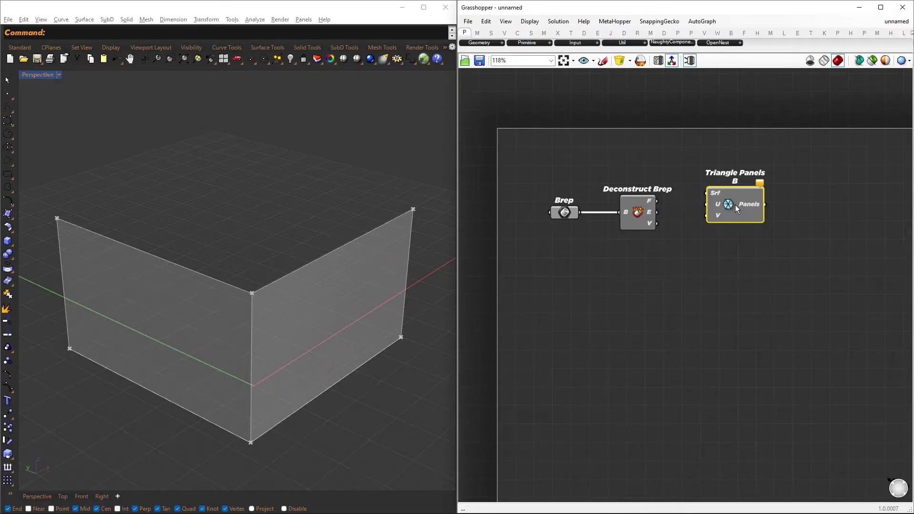
# Feed the deconstructed faces into Triangle Panels B as surfaces and create U and V Divisions sliders of 12 for it
pyautogui.moveTo(694, 190); pyautogui.dragTo(606, 256)
pyautogui.click(617, 275)
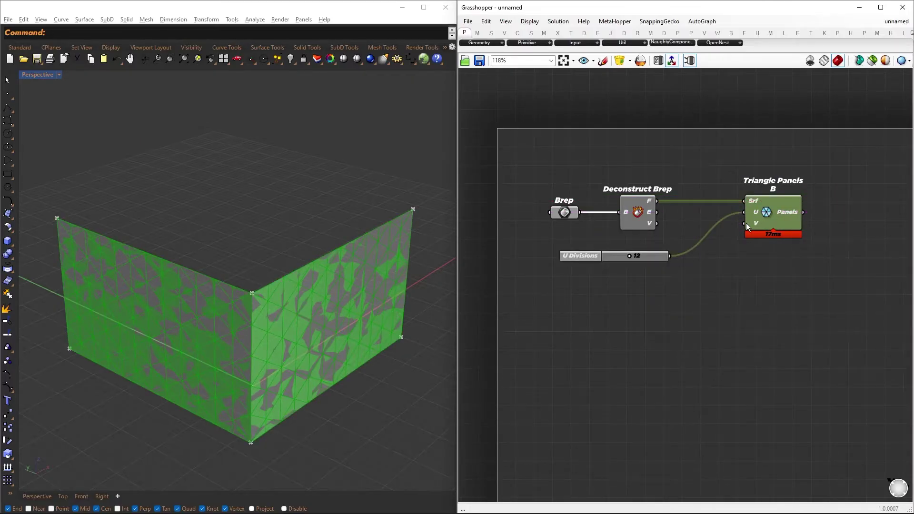
pyautogui.moveTo(744, 223); pyautogui.dragTo(596, 276)
pyautogui.click(606, 293)
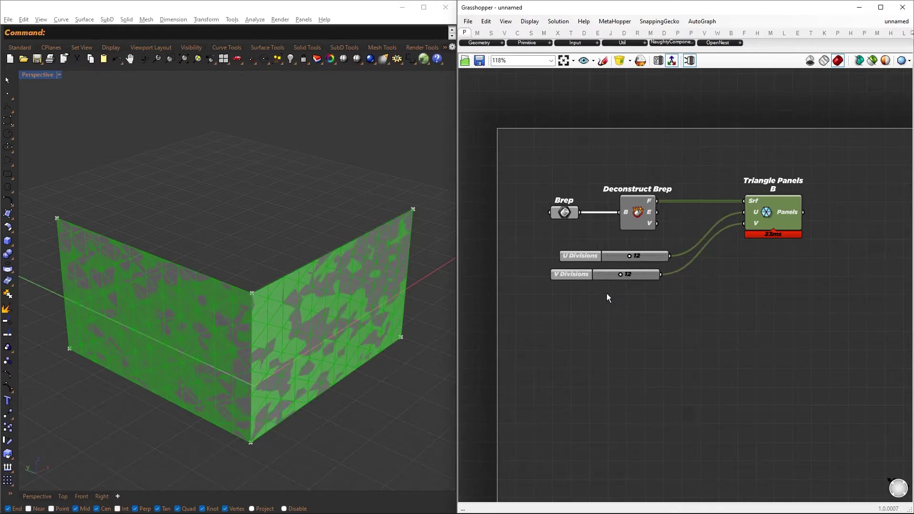
# Turn off the preview of the components feeding Triangle Panels B and set V Divisions to 11
pyautogui.moveTo(704, 327); pyautogui.dragTo(474, 149)
pyautogui.middleClick(550, 165)
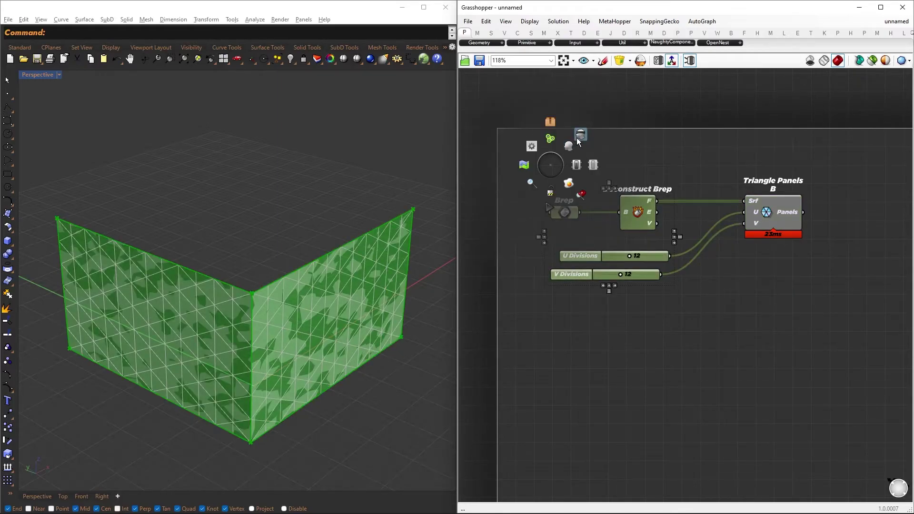
pyautogui.click(580, 136)
pyautogui.moveTo(629, 258); pyautogui.dragTo(616, 277)
# Add a Scale component after Triangle Panels B
pyautogui.hscroll(5, 626, 333)
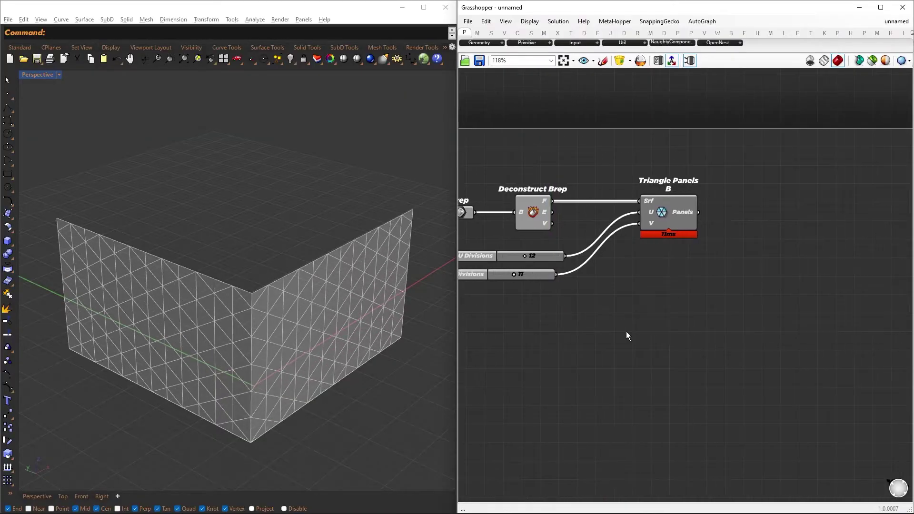
pyautogui.doubleClick(669, 212)
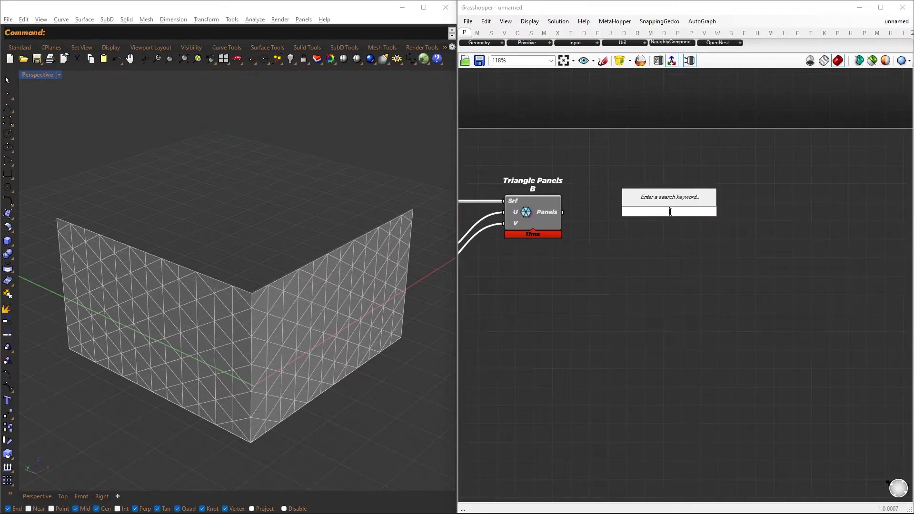
pyautogui.write('scale')
pyautogui.press('Return')
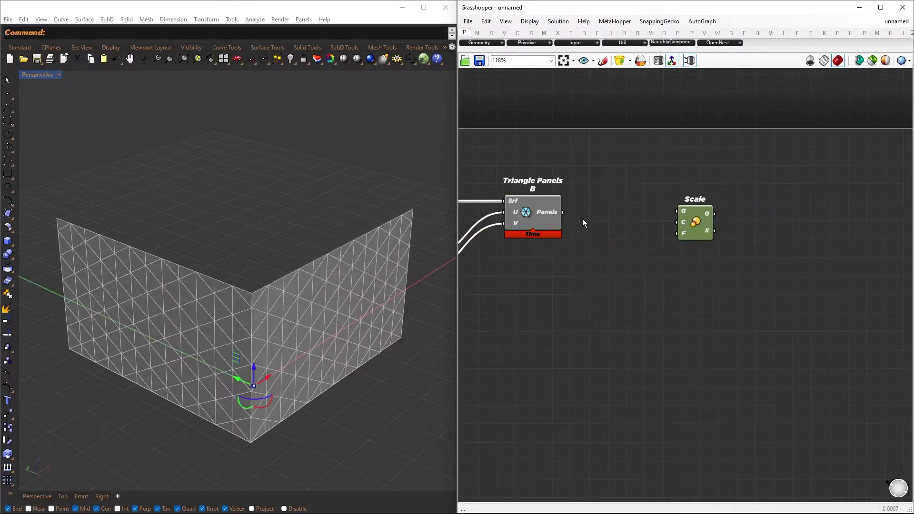
# Feed the panels into Scale as geometry and use their Area centroids as the scaling centers
pyautogui.moveTo(562, 213); pyautogui.dragTo(642, 254)
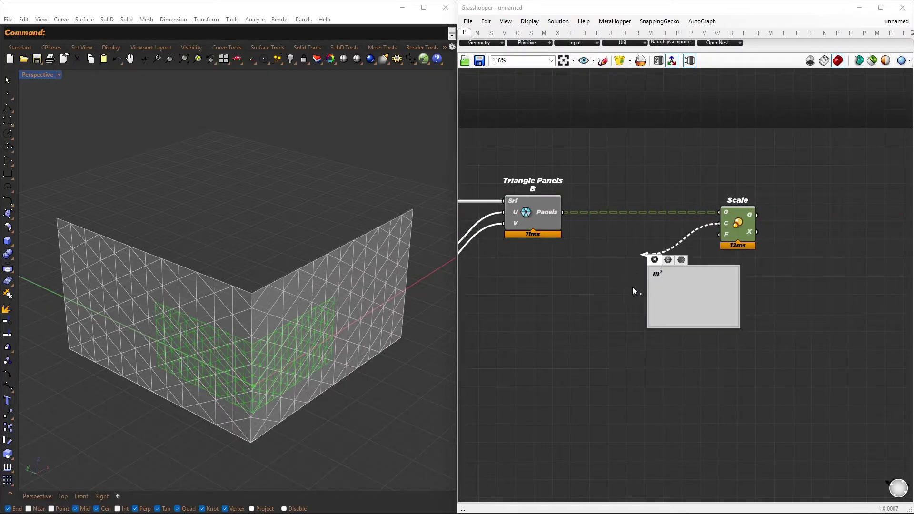
pyautogui.click(658, 275)
pyautogui.moveTo(635, 258); pyautogui.dragTo(635, 255)
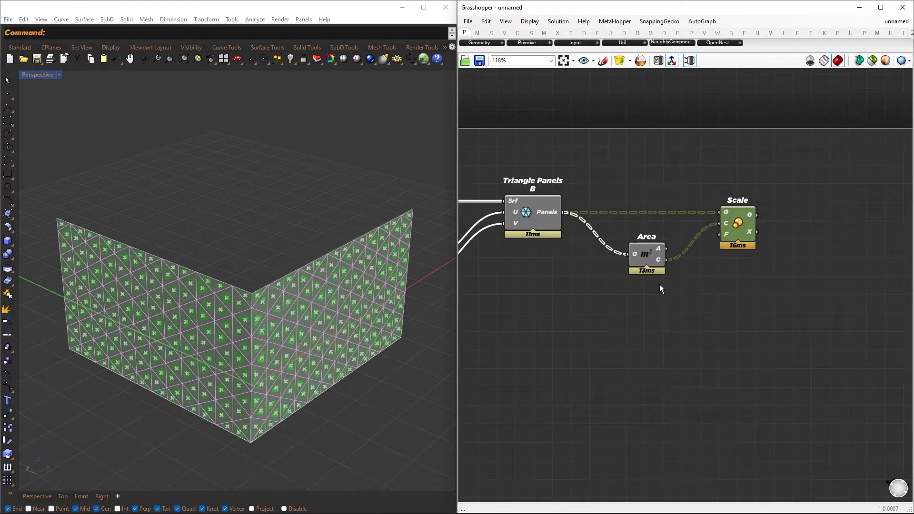
# Turn off the preview of the Triangle Panels B and Area components
pyautogui.moveTo(659, 316); pyautogui.dragTo(103, 97)
pyautogui.middleClick(615, 207)
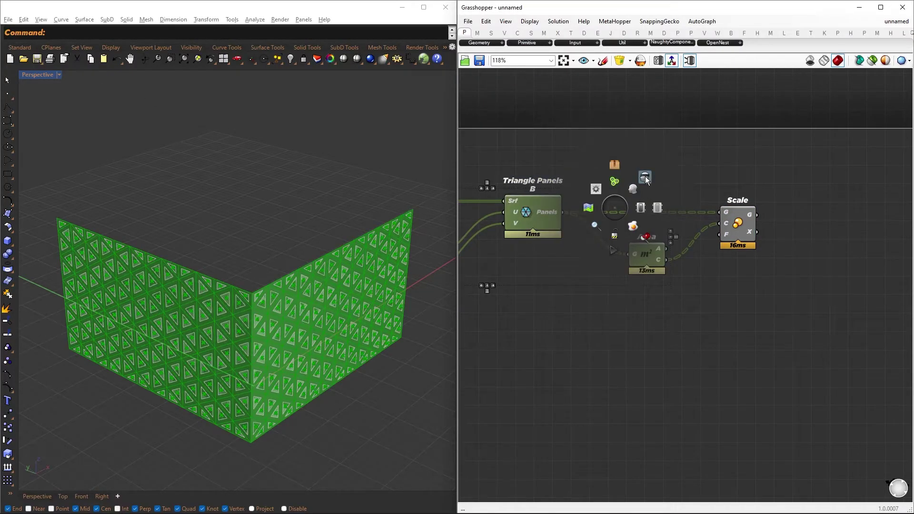
pyautogui.click(644, 176)
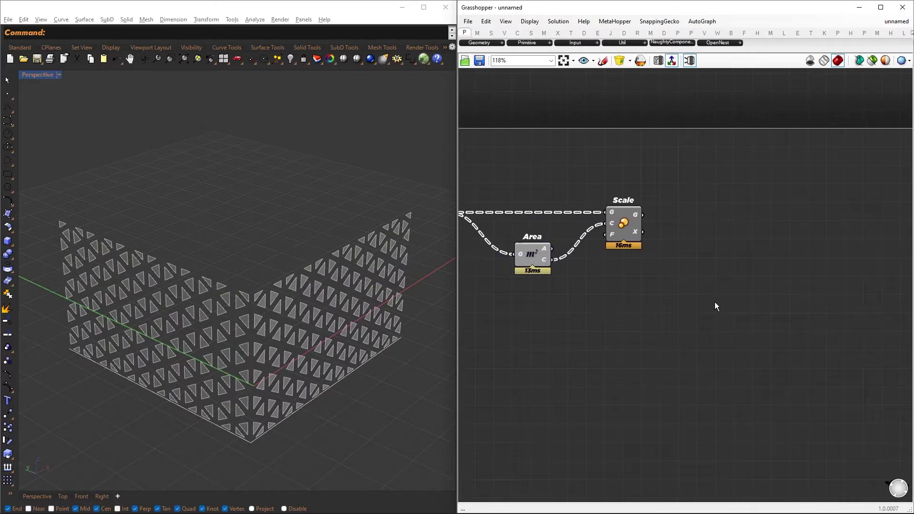
# Make room between Area and Scale and add a Pull Point component there
pyautogui.keyDown('alt'); pyautogui.moveTo(553, 297); pyautogui.dragTo(752, 298); pyautogui.keyUp('alt')
pyautogui.doubleClick(698, 306)
pyautogui.write('P')
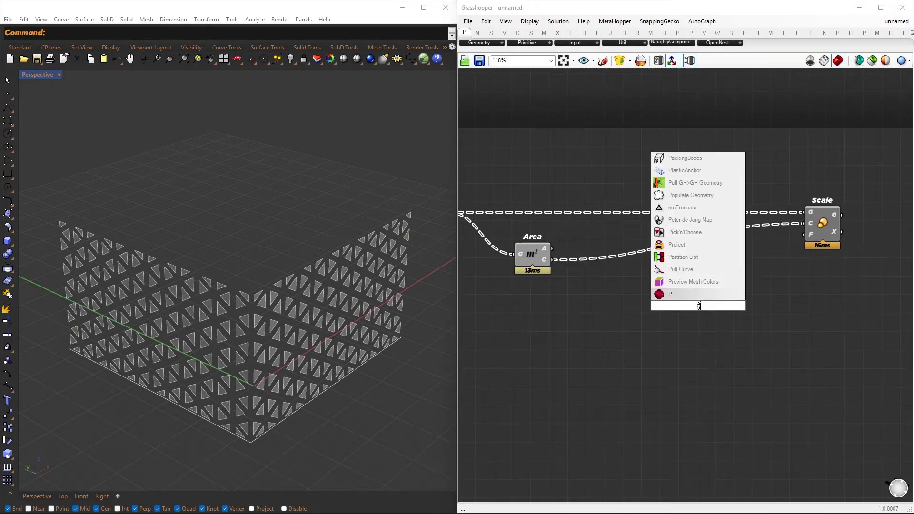
pyautogui.write('ull point')
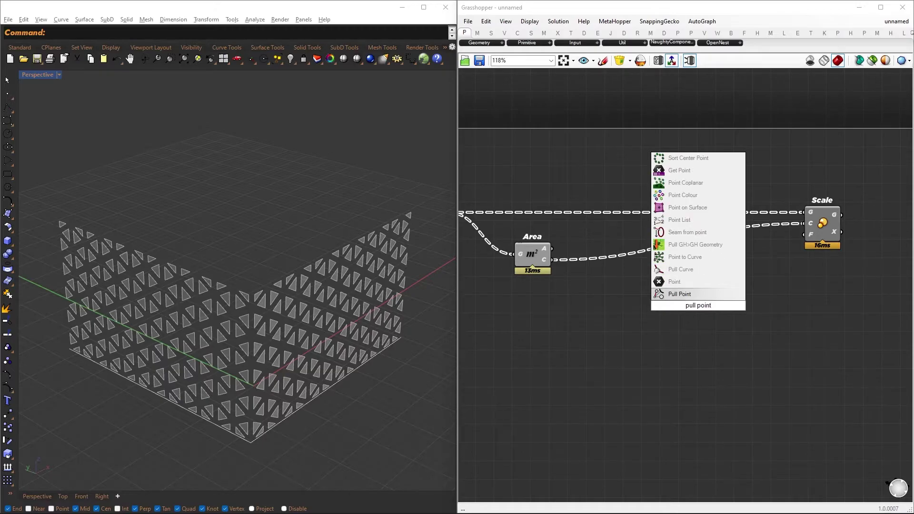
pyautogui.press('Return')
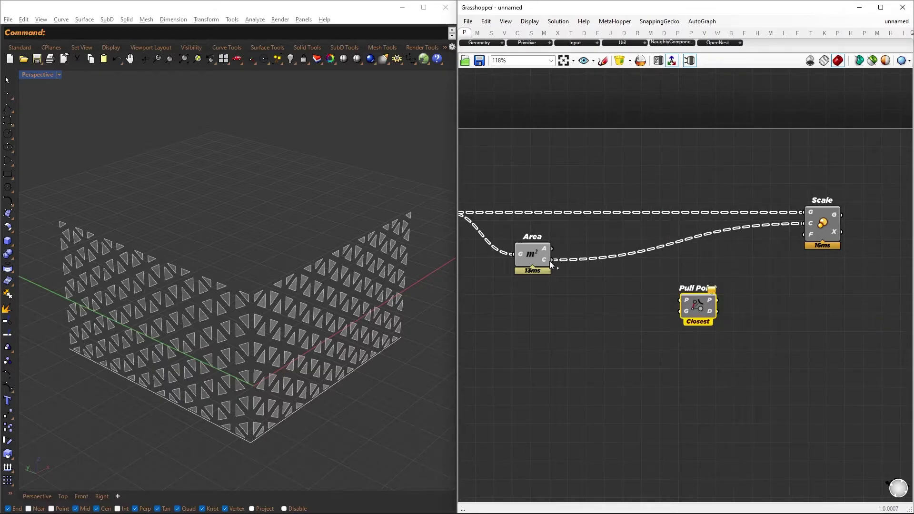
# Feed the Area centroids into Pull Point's point input and create a vertical attractor line by extruding a point up the wall's outer corner
pyautogui.moveTo(550, 260); pyautogui.dragTo(717, 329)
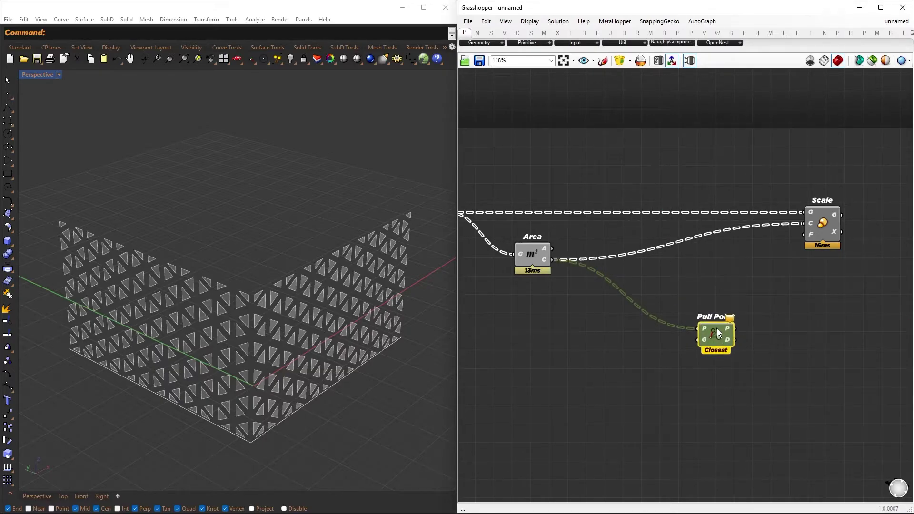
pyautogui.click(7, 93)
pyautogui.click(251, 442)
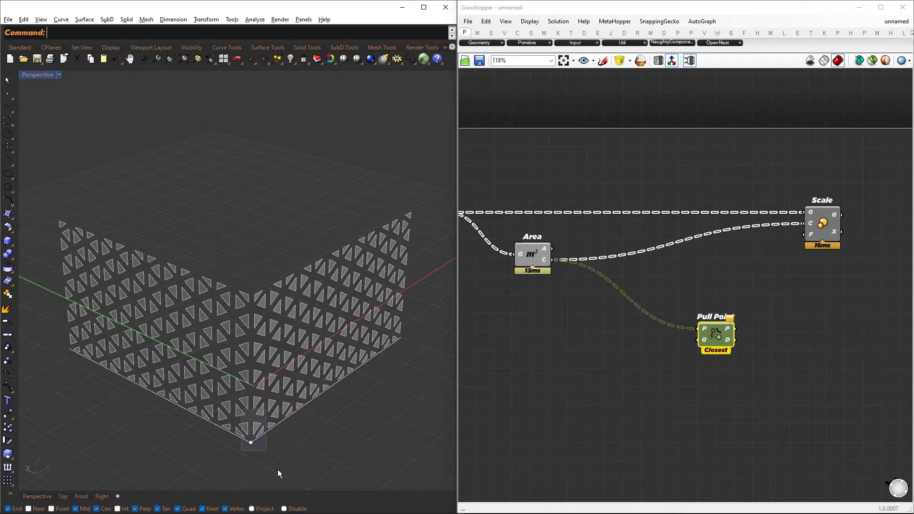
pyautogui.click(251, 441)
pyautogui.moveTo(247, 421); pyautogui.dragTo(267, 296)
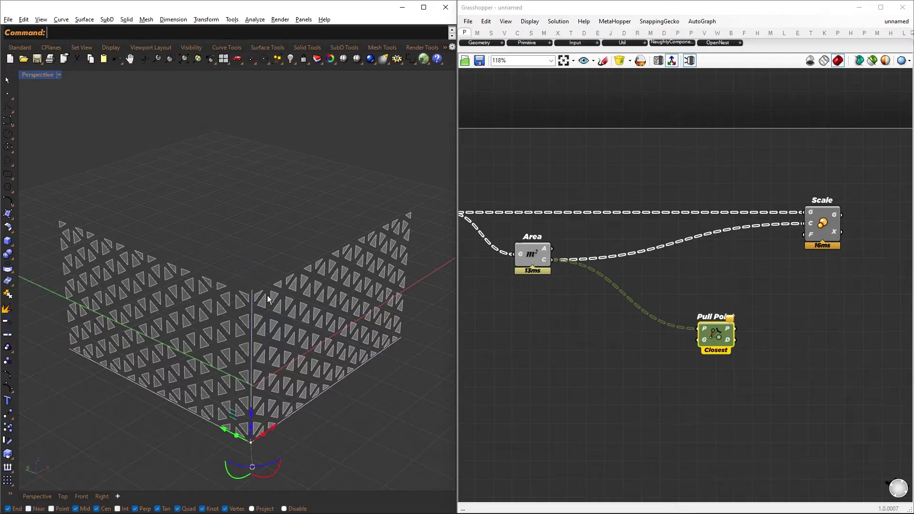
pyautogui.press('Escape')
pyautogui.click(252, 333)
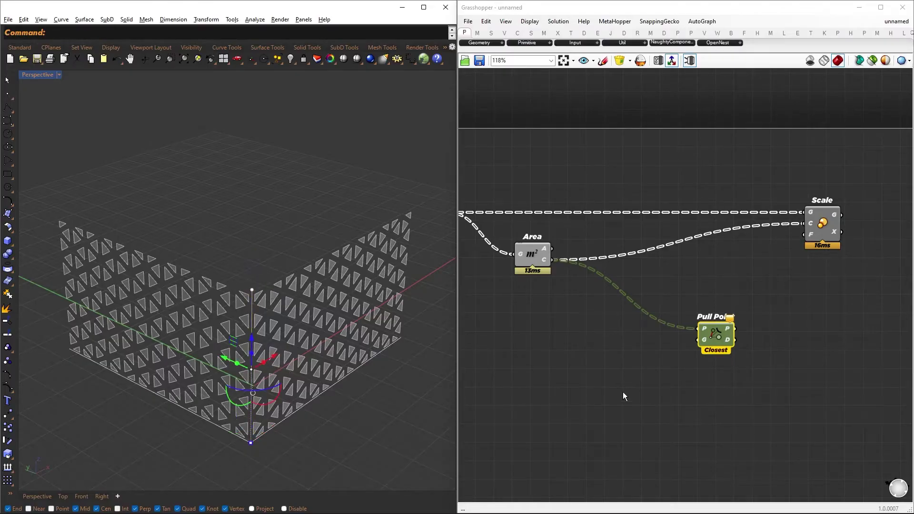
# Add a Curve parameter, reference the vertical corner line in it, and connect it to Pull Point's geometry input
pyautogui.click(614, 357)
pyautogui.rightClick(561, 367)
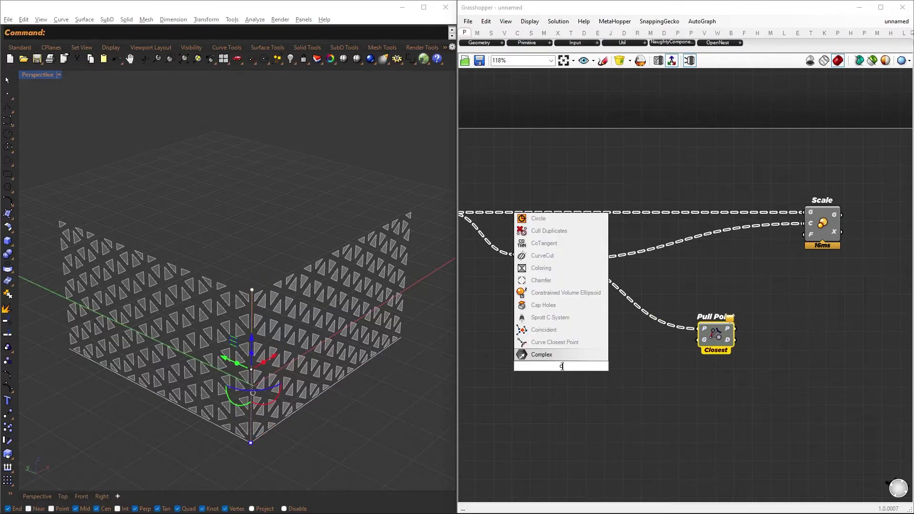
pyautogui.click(561, 358)
pyautogui.rightClick(561, 366)
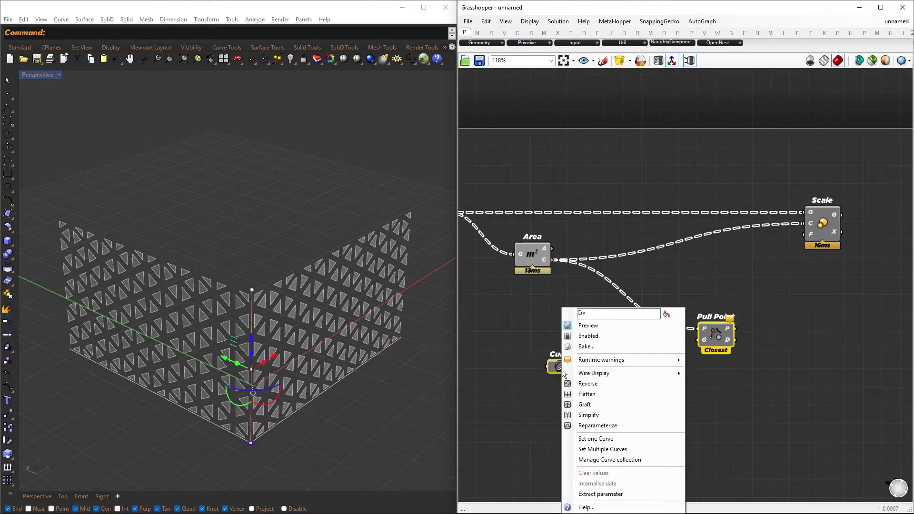
pyautogui.click(573, 440)
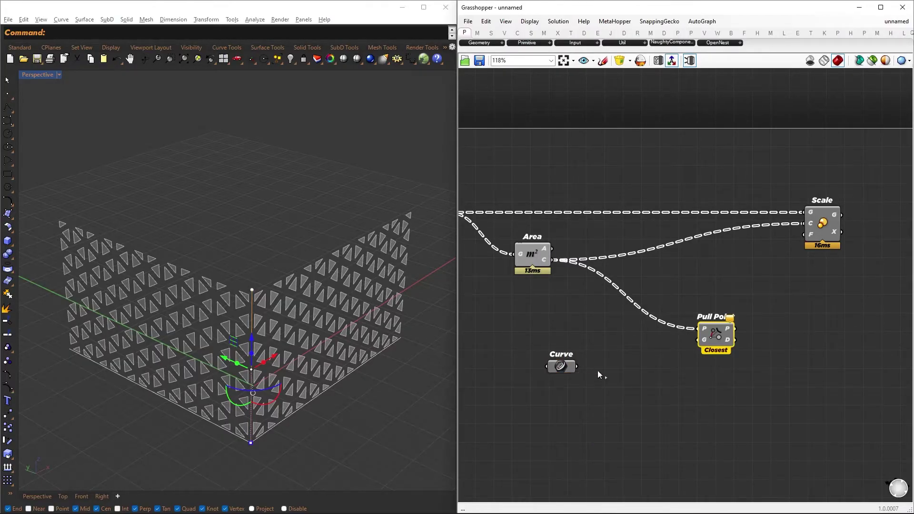
pyautogui.moveTo(577, 366); pyautogui.dragTo(666, 367)
# Make room after Pull Point, add a Remap Numbers component, and feed the Pull Point distances into its value input
pyautogui.moveTo(734, 348); pyautogui.dragTo(601, 348, button='right')
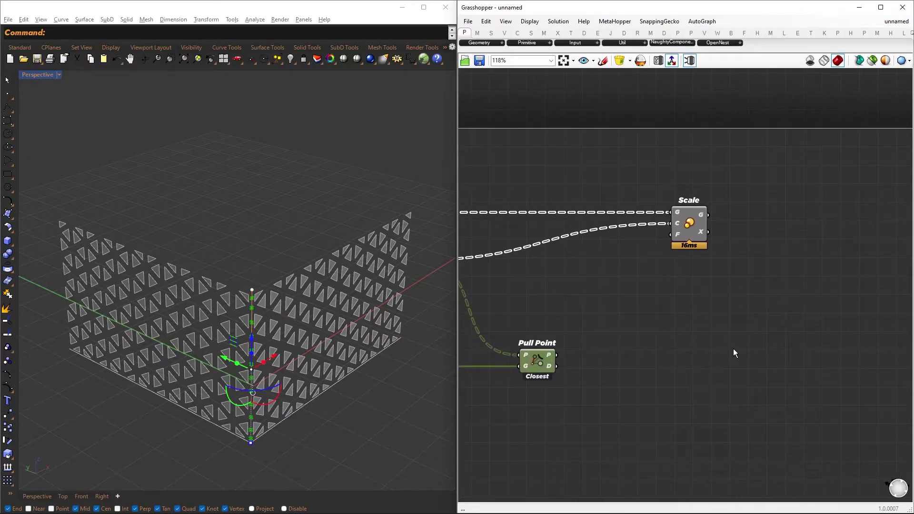
pyautogui.keyDown('alt'); pyautogui.moveTo(600, 348); pyautogui.dragTo(744, 349); pyautogui.keyUp('alt')
pyautogui.doubleClick(653, 363)
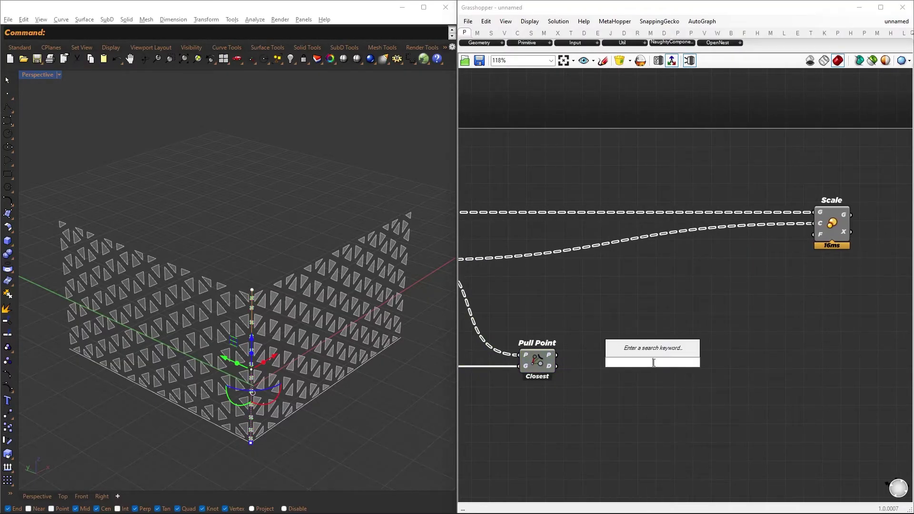
pyautogui.write('remap numbers')
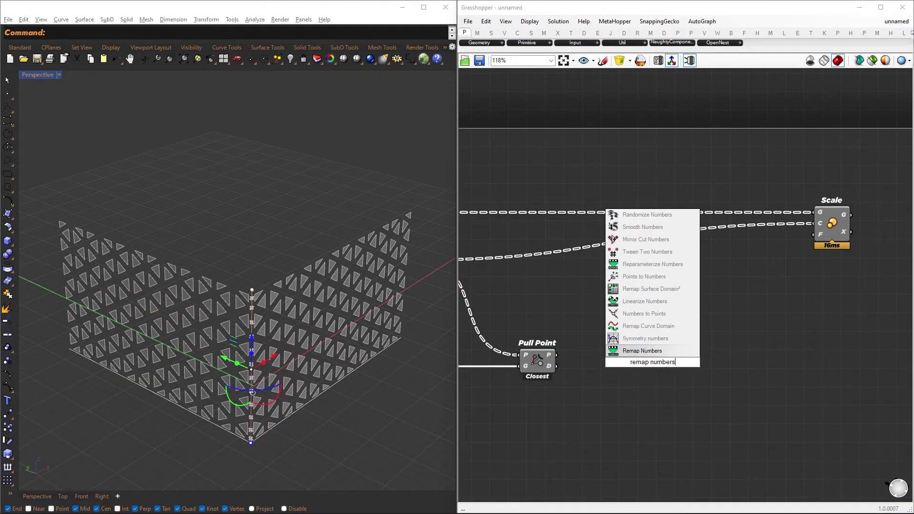
pyautogui.press('Return')
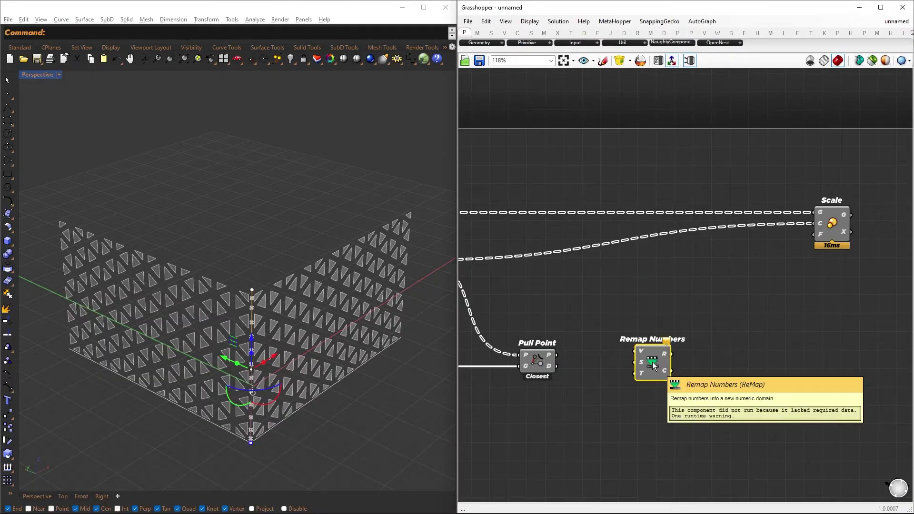
pyautogui.moveTo(624, 350); pyautogui.dragTo(738, 375)
# Attach a Bounds component to Remap Numbers' source domain and feed it the Pull Point distances through a flattened input
pyautogui.moveTo(679, 382); pyautogui.dragTo(679, 382)
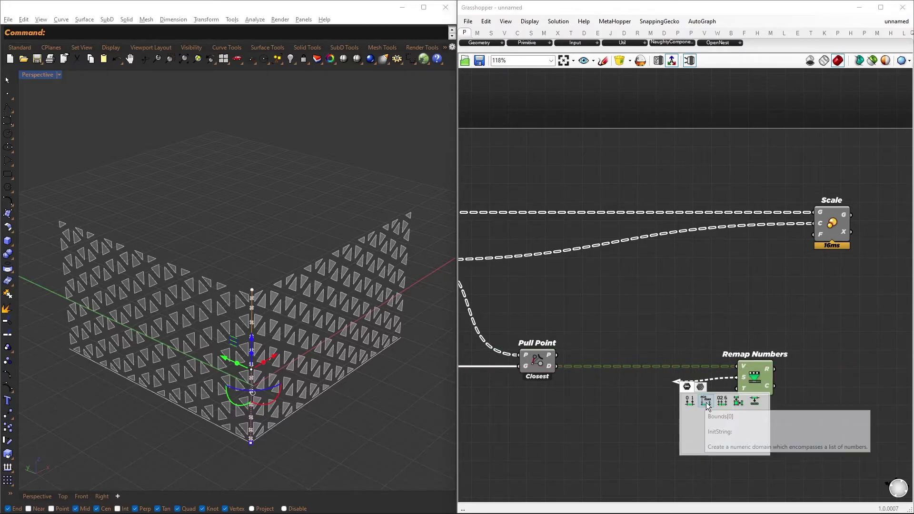
pyautogui.click(706, 401)
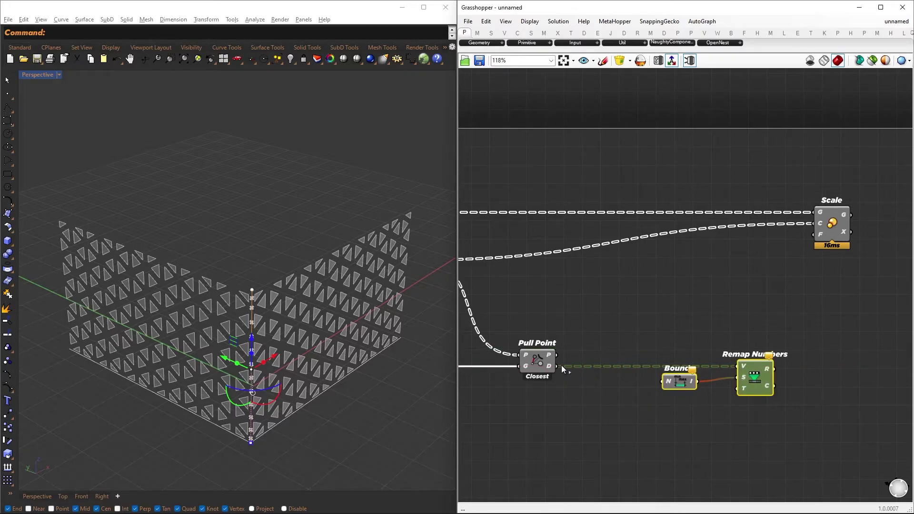
pyautogui.moveTo(561, 365); pyautogui.dragTo(670, 384)
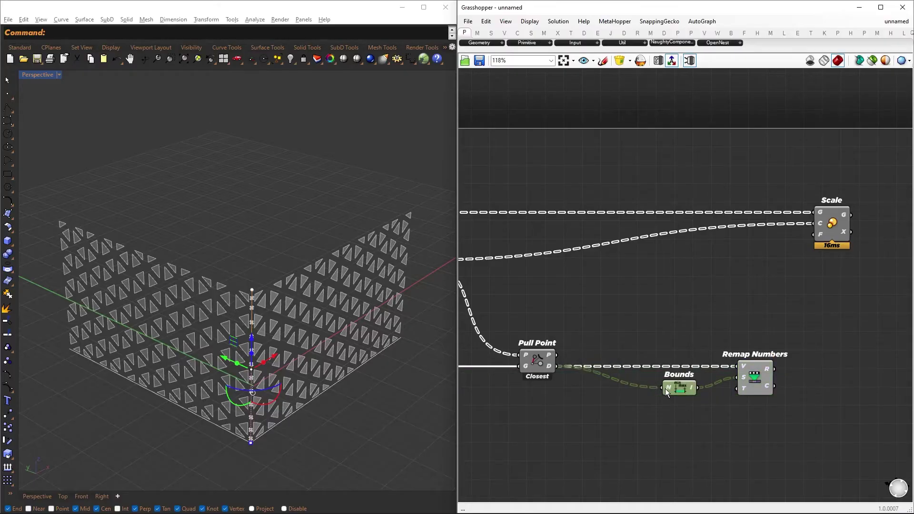
pyautogui.rightClick(666, 387)
pyautogui.click(674, 394)
# Attach a Construct Domain to Remap Numbers' target input, with sliders for a domain start of 0.131 and end of 0.790
pyautogui.moveTo(737, 389); pyautogui.dragTo(661, 447)
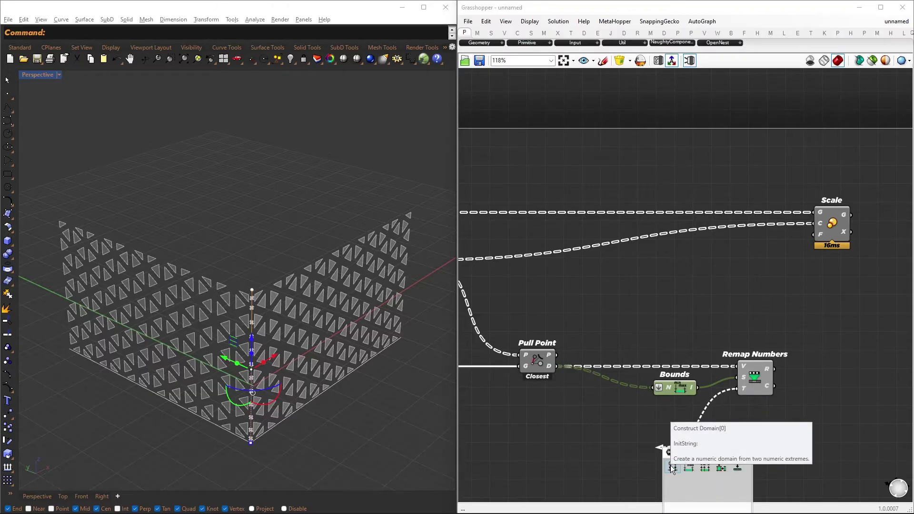
pyautogui.click(672, 469)
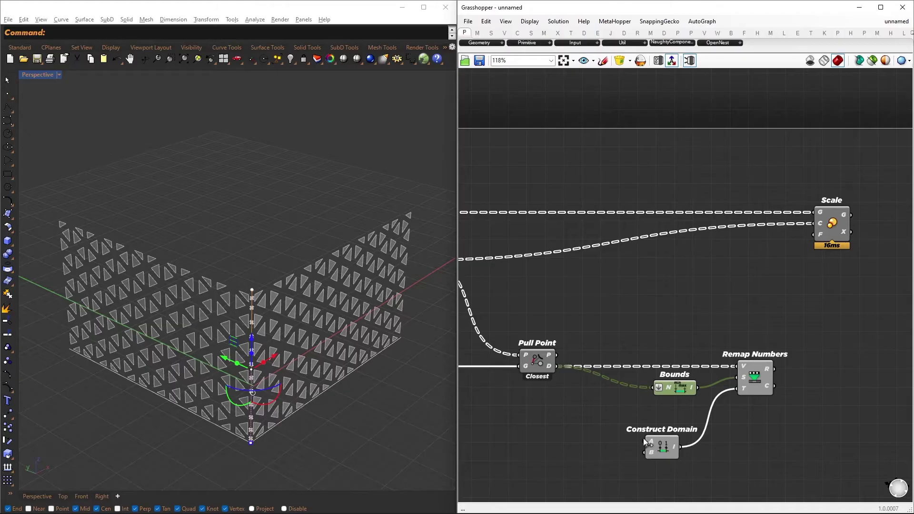
pyautogui.moveTo(646, 442); pyautogui.dragTo(567, 442)
pyautogui.click(570, 459)
pyautogui.moveTo(570, 454); pyautogui.dragTo(601, 454)
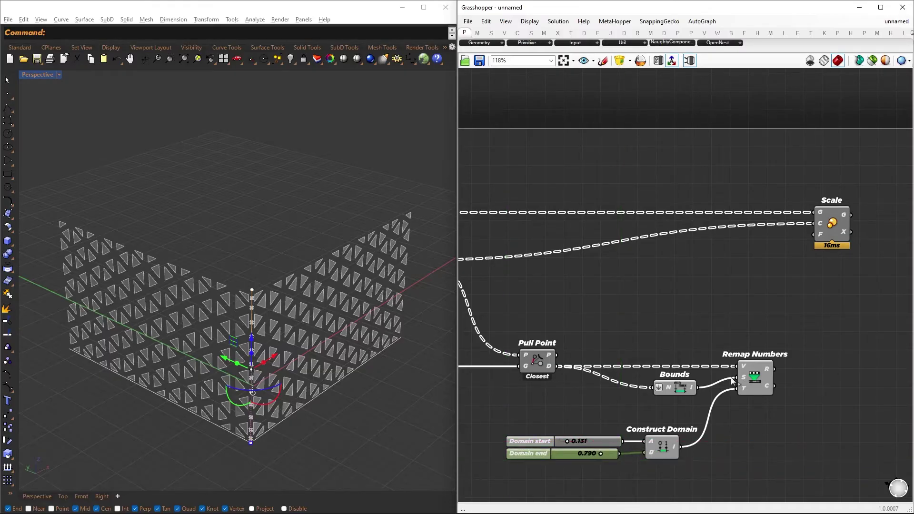
# Feed the remapped numbers into Scale's factor input and widen the gap before Scale
pyautogui.moveTo(775, 369); pyautogui.dragTo(814, 234)
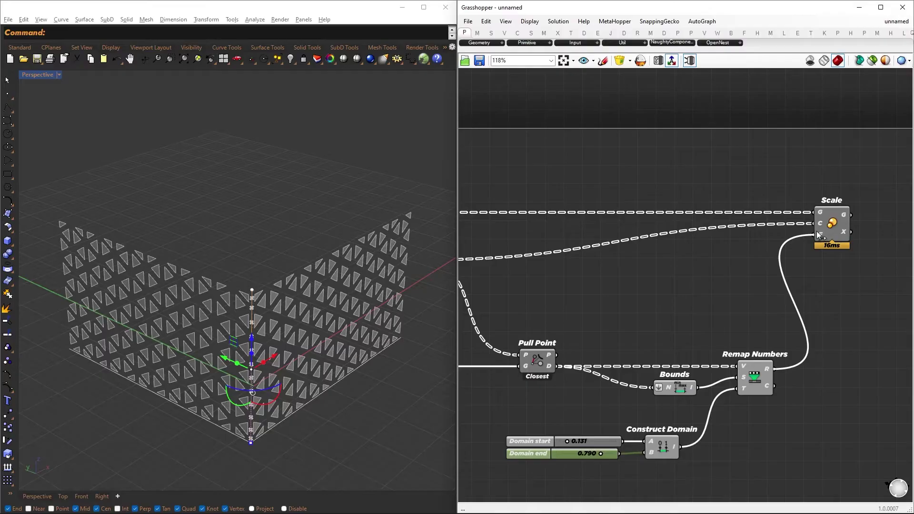
pyautogui.keyDown('alt'); pyautogui.moveTo(765, 260); pyautogui.dragTo(825, 271); pyautogui.keyUp('alt')
# Add a Merge component after Scale
pyautogui.moveTo(867, 284); pyautogui.dragTo(607, 266, button='right')
pyautogui.doubleClick(767, 223)
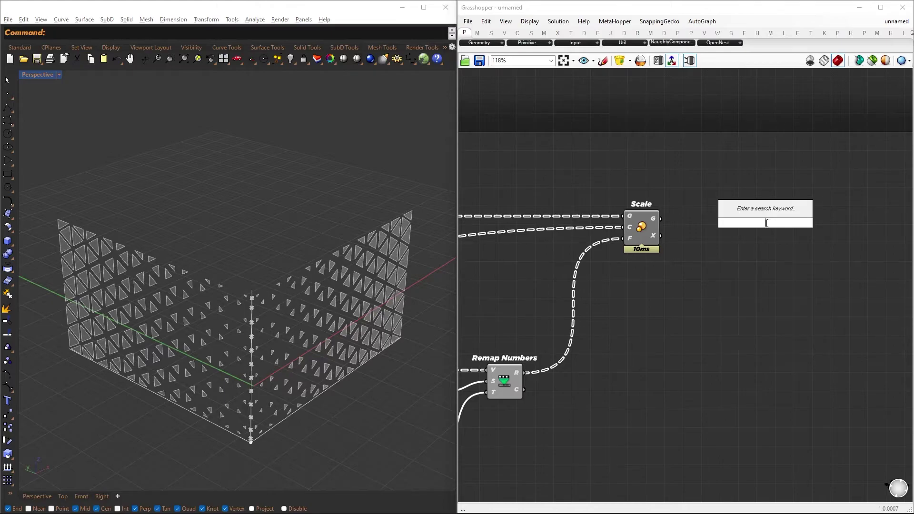
pyautogui.write('merge')
pyautogui.press('Return')
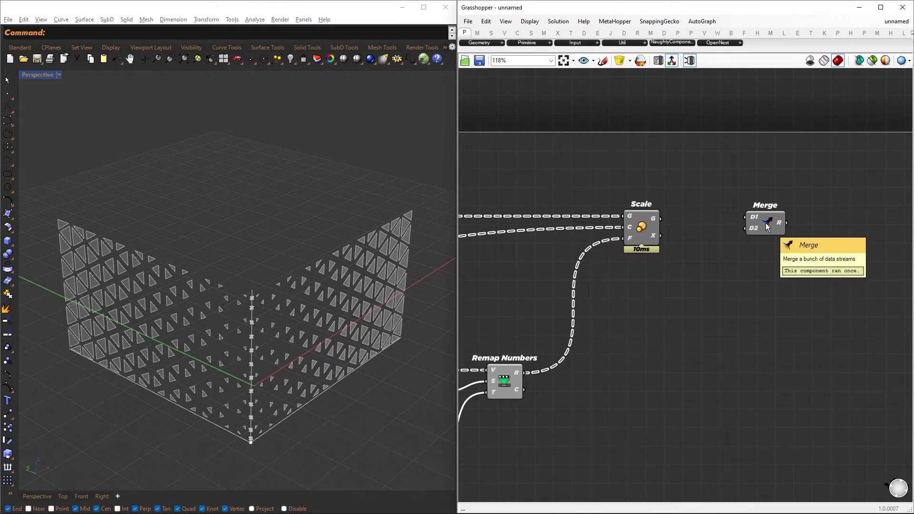
# Insert a relay on Scale's geometry wire, and feed the original panels into Merge's D1 and the scaled panels into D2
pyautogui.doubleClick(598, 215)
pyautogui.moveTo(633, 228); pyautogui.dragTo(640, 266)
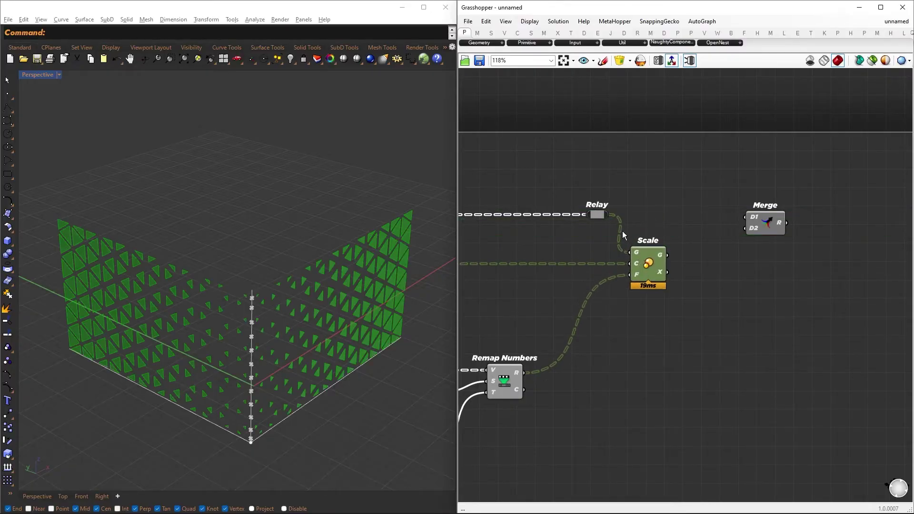
pyautogui.moveTo(609, 216); pyautogui.dragTo(752, 215)
pyautogui.moveTo(745, 228); pyautogui.dragTo(665, 257)
# Turn off the preview of Scale, the relay and the components feeding them
pyautogui.moveTo(695, 403); pyautogui.dragTo(2, 147)
pyautogui.middleClick(598, 219)
pyautogui.click(634, 182)
pyautogui.click(861, 233)
# Graft both the D1 and D2 inputs of Merge
pyautogui.moveTo(861, 233); pyautogui.dragTo(694, 233, button='right')
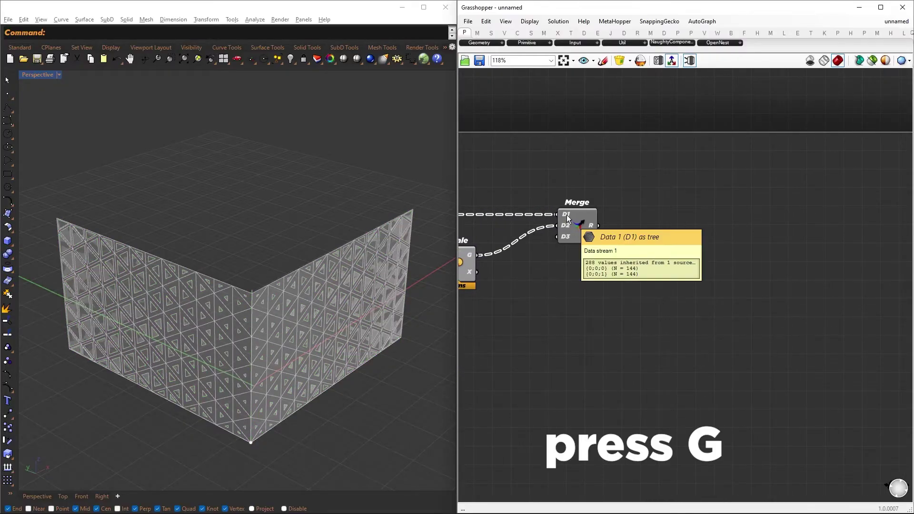
pyautogui.rightClick(566, 216)
pyautogui.press('g')
pyautogui.rightClick(566, 227)
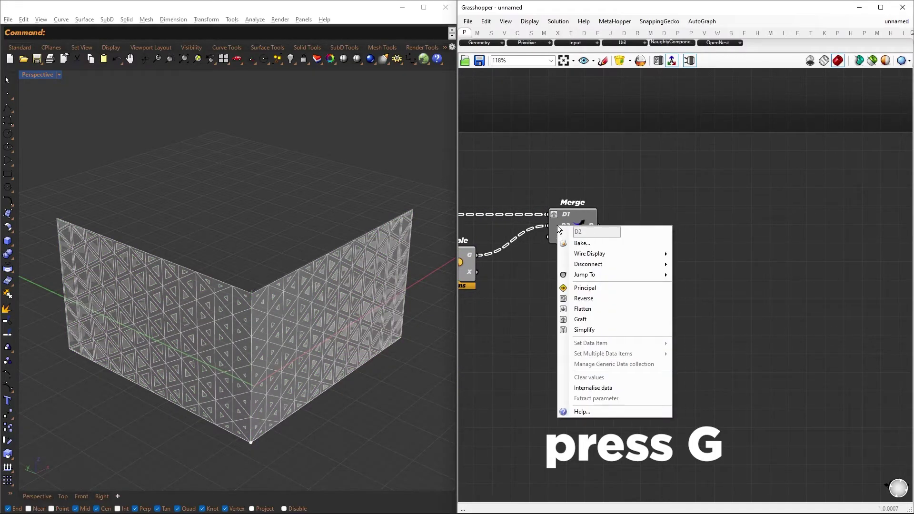
pyautogui.press('g')
# Add a Loft component after Merge and feed the merged result into its curves input
pyautogui.doubleClick(672, 227)
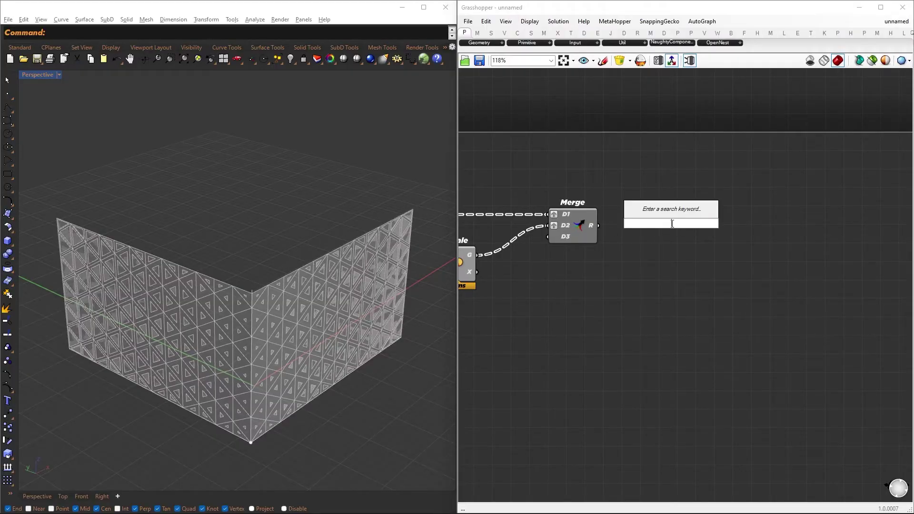
pyautogui.write('loft')
pyautogui.press('Return')
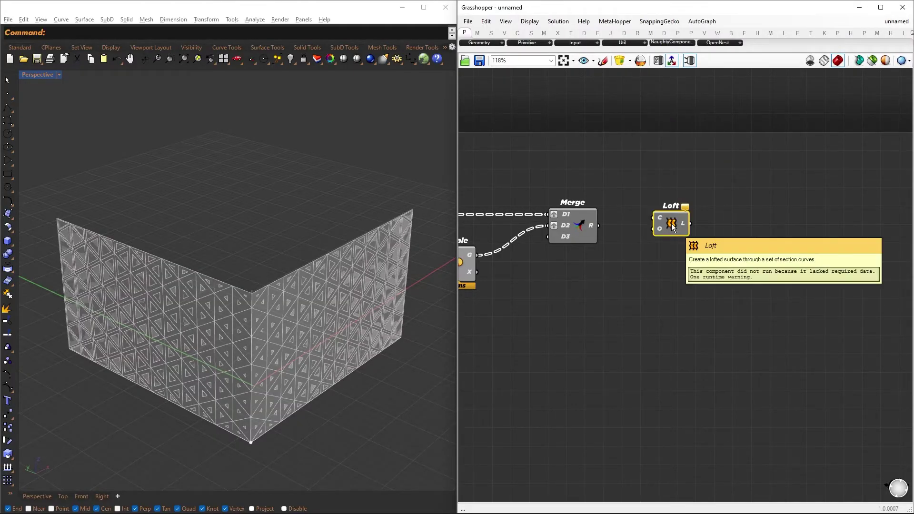
pyautogui.moveTo(650, 212); pyautogui.dragTo(663, 231)
# Turn off the preview of Merge and the other components before Loft
pyautogui.moveTo(621, 349); pyautogui.dragTo(374, 169)
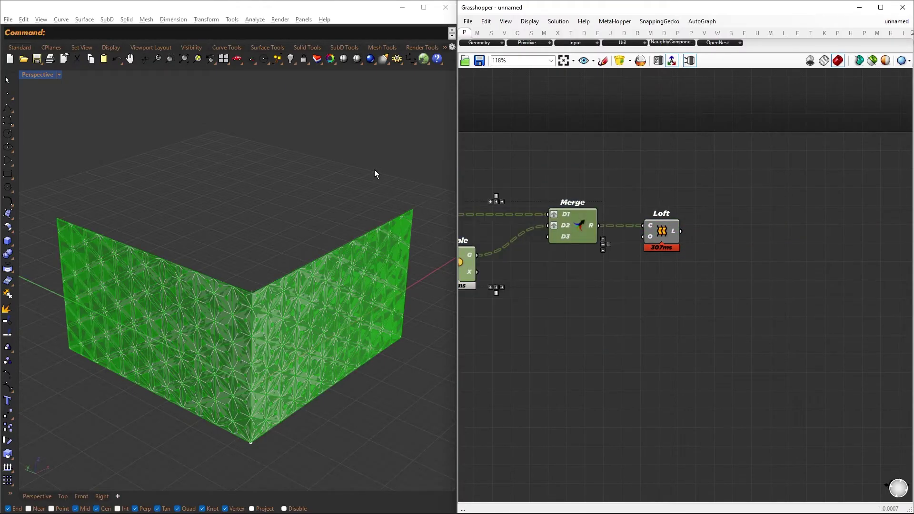
pyautogui.middleClick(593, 175)
pyautogui.click(621, 146)
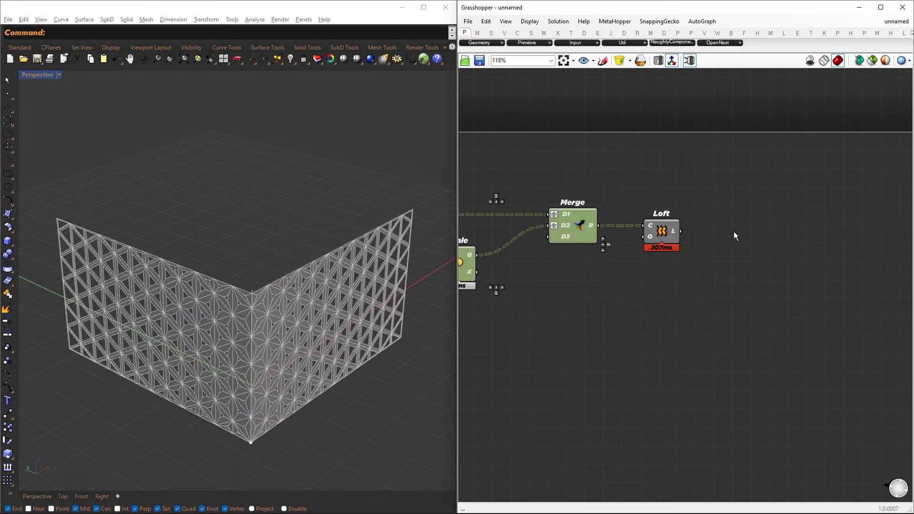
# Add a Custom Preview component after Loft and feed the lofted panels into its geometry input
pyautogui.doubleClick(733, 231)
pyautogui.write('custom')
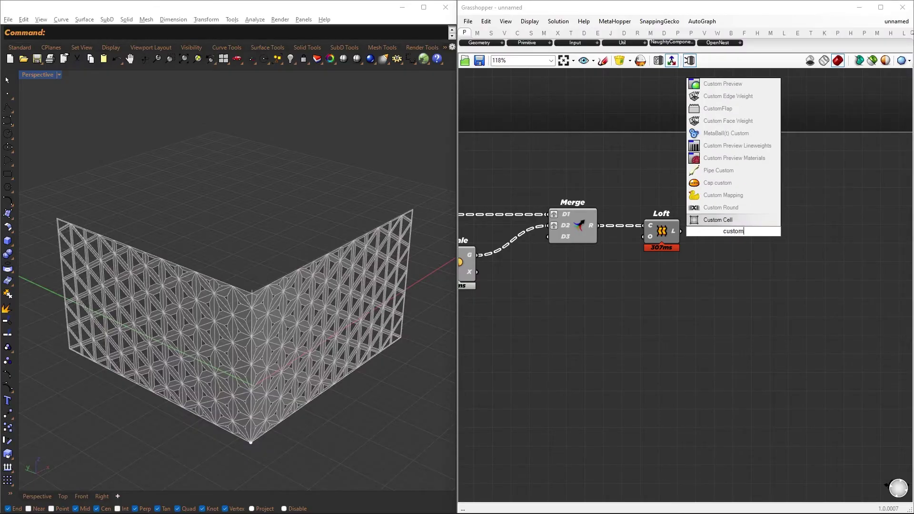
pyautogui.write(' preview')
pyautogui.press('Return')
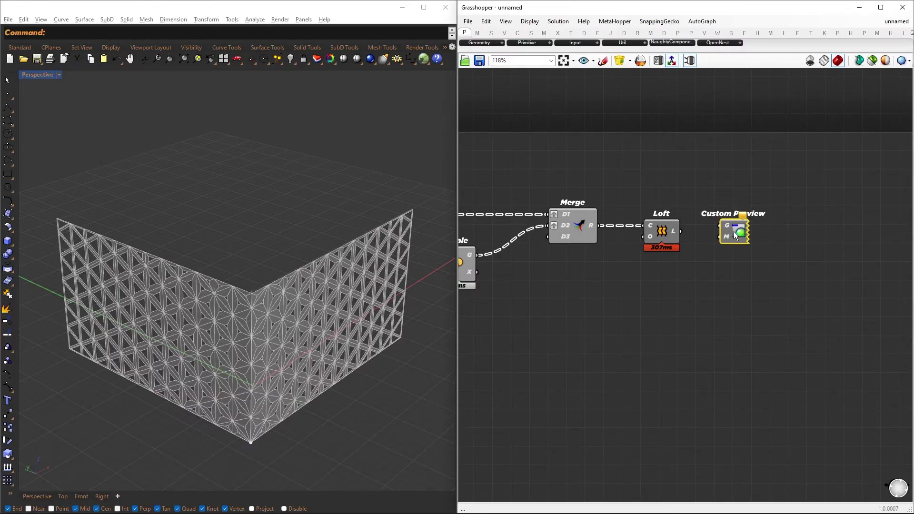
pyautogui.moveTo(718, 226); pyautogui.dragTo(749, 238)
# Add a white Colour Swatch and connect it to Custom Preview's material input
pyautogui.click(643, 310)
pyautogui.doubleClick(641, 309)
pyautogui.write('swatch')
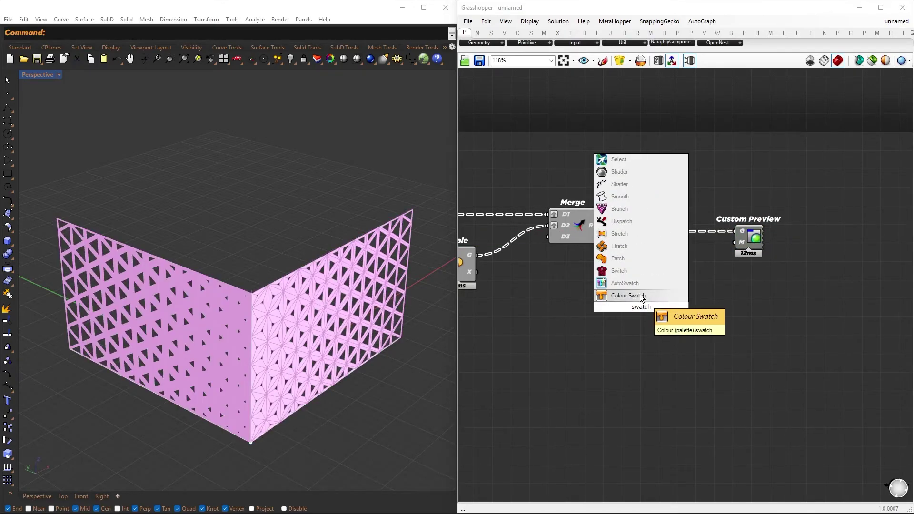
pyautogui.click(640, 296)
pyautogui.moveTo(669, 307); pyautogui.dragTo(734, 242)
# Turn off the preview of Loft and everything else before Custom Preview
pyautogui.moveTo(681, 386); pyautogui.dragTo(179, 89)
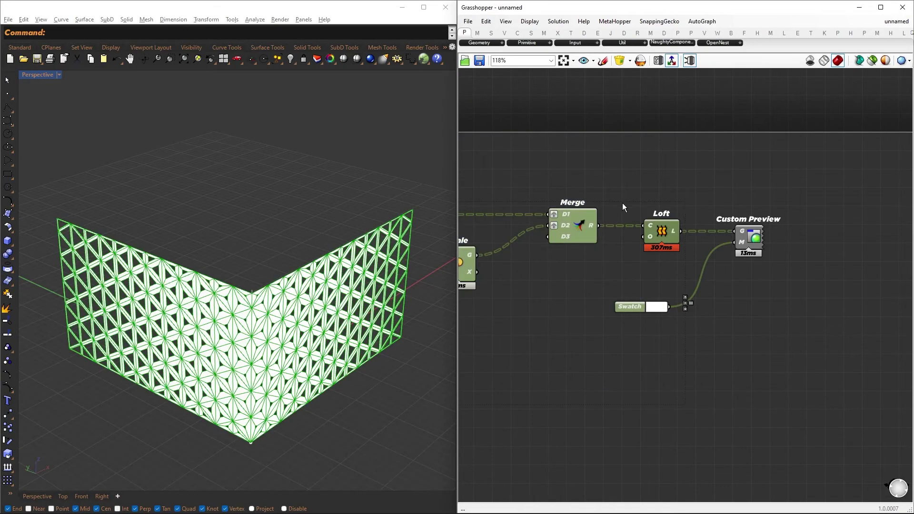
pyautogui.middleClick(626, 191)
pyautogui.click(658, 165)
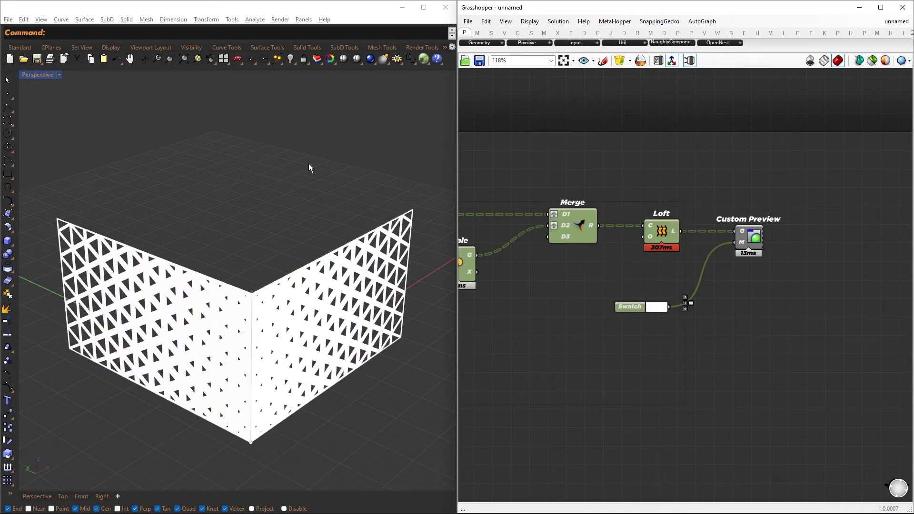
# Change the Perspective viewport to a display mode with shaded surfaces and ground shadows
pyautogui.click(59, 75)
pyautogui.click(96, 117)
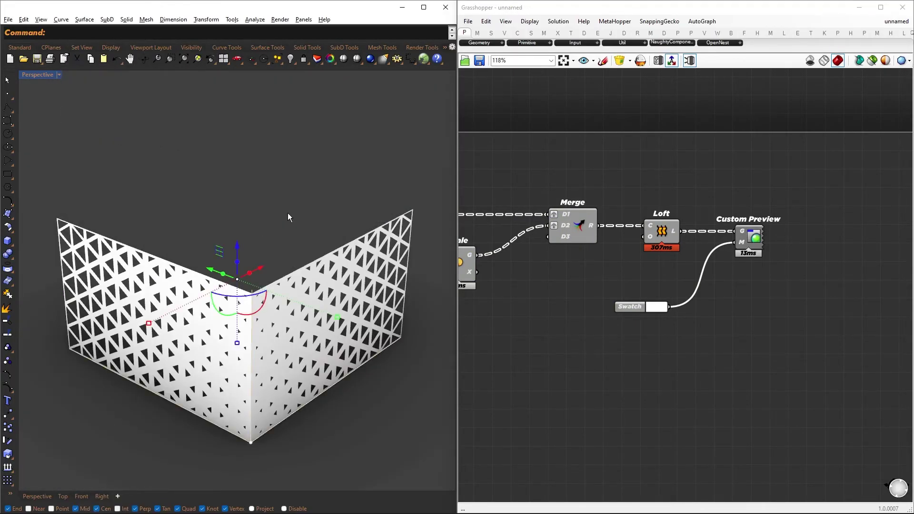
# Move the vertical attractor line from the outer corner along the green axis towards the far end of that wall
pyautogui.moveTo(263, 305); pyautogui.dragTo(257, 257, button='right')
pyautogui.click(251, 284)
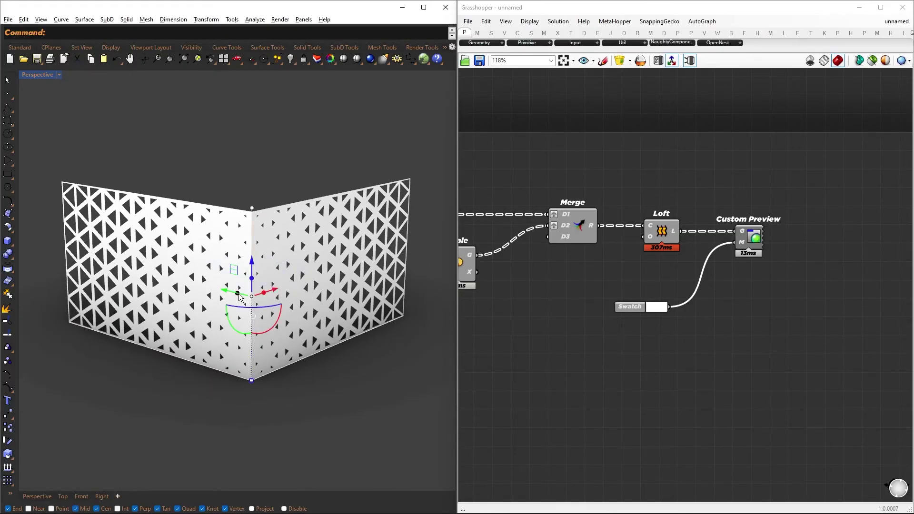
pyautogui.moveTo(226, 293); pyautogui.dragTo(120, 295)
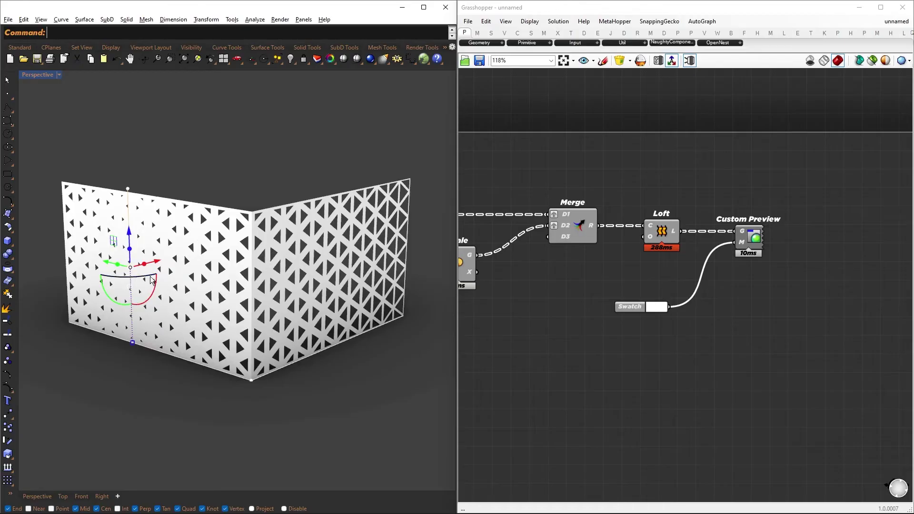
# Move the vertical attractor line along the green axis back to the outer corner of the L-shaped wall
pyautogui.moveTo(109, 262); pyautogui.dragTo(206, 303)
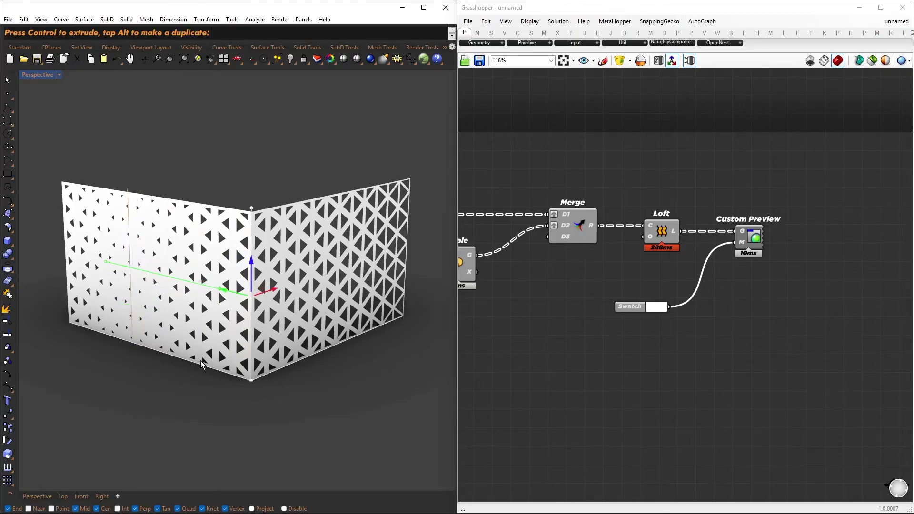
pyautogui.moveTo(201, 364); pyautogui.dragTo(170, 414)
# Set the Construct Domain sliders to 0.137 for Domain start and 0.635 for Domain end
pyautogui.click(767, 306)
pyautogui.moveTo(529, 312); pyautogui.dragTo(911, 313, button='right')
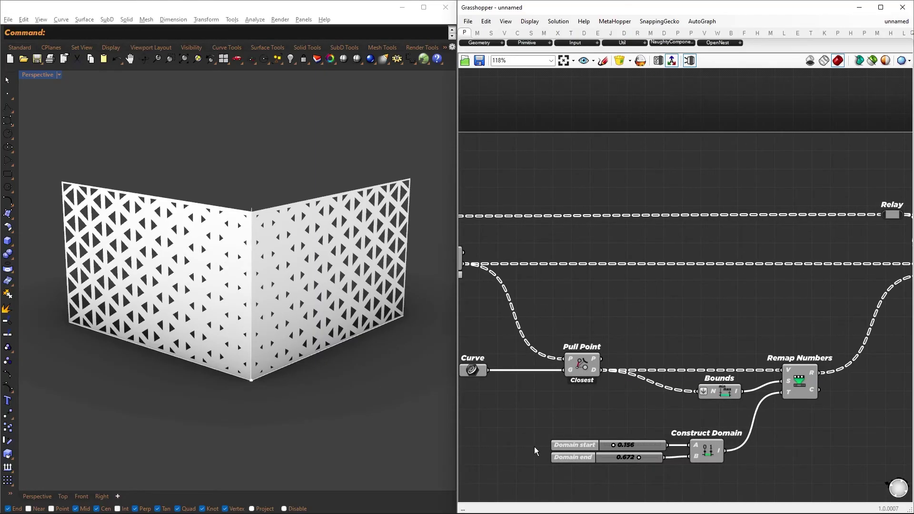
pyautogui.scroll(6, 595, 481)
pyautogui.moveTo(729, 385)
pyautogui.mouseDown()
pyautogui.moveTo(801, 385)
pyautogui.moveTo(738, 386)
pyautogui.mouseUp()
pyautogui.scroll(-6, 727, 279)
# Move the attractor line from the outer corner to the left wall's far end and place a copy at the right wall's far end
pyautogui.moveTo(673, 266); pyautogui.dragTo(582, 273)
pyautogui.moveTo(257, 299); pyautogui.dragTo(326, 285, button='right')
pyautogui.click(289, 333)
pyautogui.moveTo(257, 350); pyautogui.dragTo(43, 281)
pyautogui.keyDown('alt'); pyautogui.moveTo(96, 264); pyautogui.dragTo(390, 199); pyautogui.keyUp('alt')
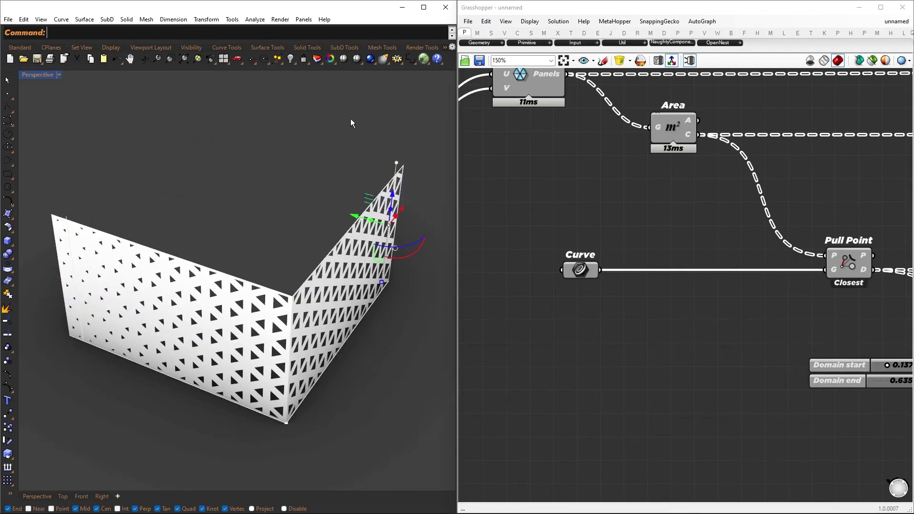
# Select both vertical attractor lines and assign them together as multiple curves to the Curve parameter
pyautogui.moveTo(54, 248); pyautogui.dragTo(54, 244)
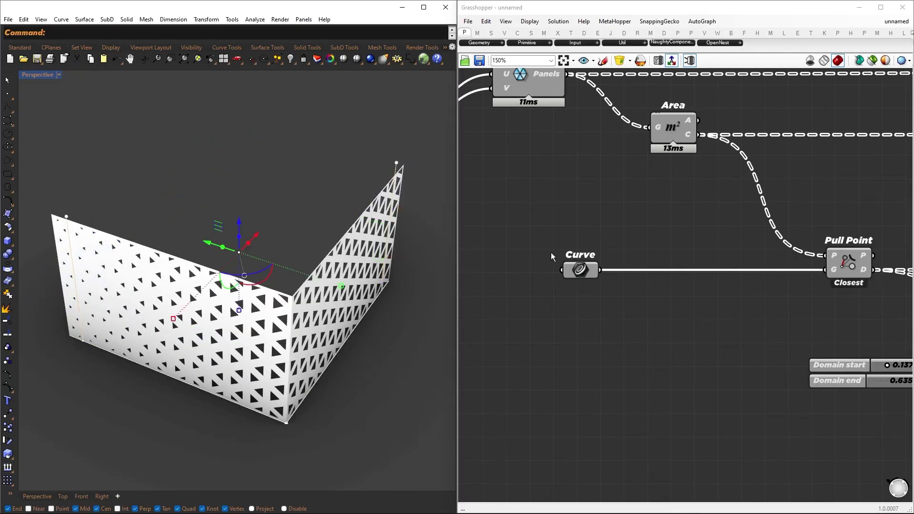
pyautogui.rightClick(581, 274)
pyautogui.click(625, 424)
# Reposition the attractor lines, one at the right wall's far end and the other near the middle of the left wall, and deselect them
pyautogui.moveTo(281, 404); pyautogui.dragTo(290, 338, button='right')
pyautogui.moveTo(375, 249); pyautogui.dragTo(369, 245)
pyautogui.moveTo(295, 257); pyautogui.dragTo(329, 279, button='right')
pyautogui.moveTo(336, 239); pyautogui.dragTo(341, 360)
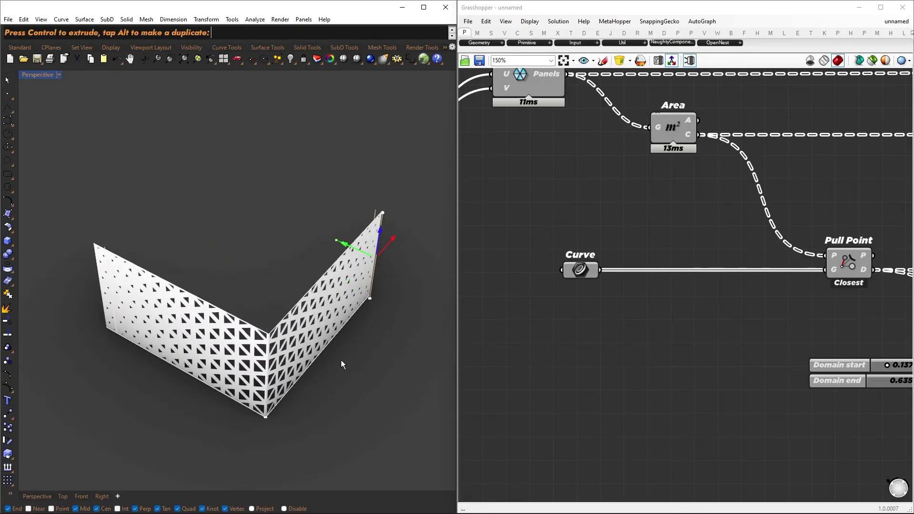
pyautogui.moveTo(150, 240); pyautogui.dragTo(147, 316)
pyautogui.moveTo(148, 329); pyautogui.dragTo(140, 321, button='right')
pyautogui.press('Escape')
# Set the Domain start slider to 0.033 so the openings nearest the attractor lines shrink further
pyautogui.scroll(-4, 595, 309)
pyautogui.scroll(9, 713, 326)
pyautogui.moveTo(634, 346); pyautogui.dragTo(612, 346)
pyautogui.scroll(-6, 343, 320)
pyautogui.scroll(4, 353, 308)
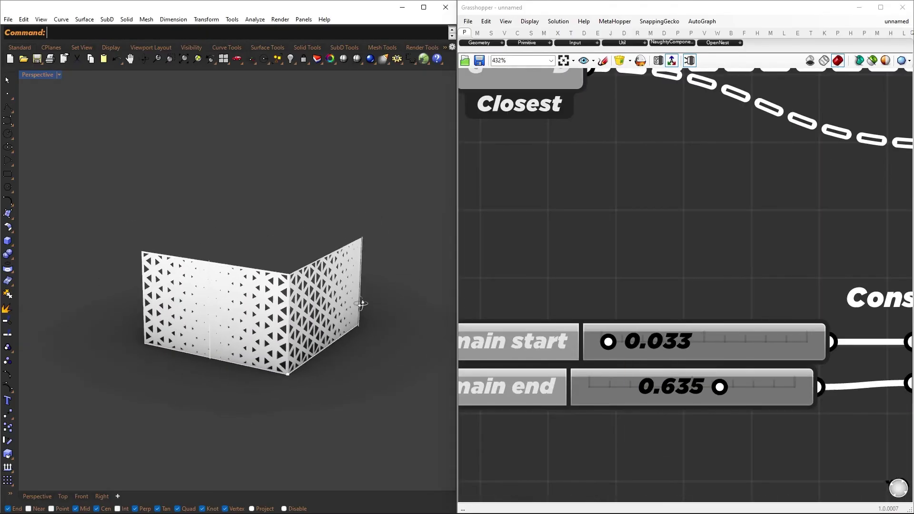